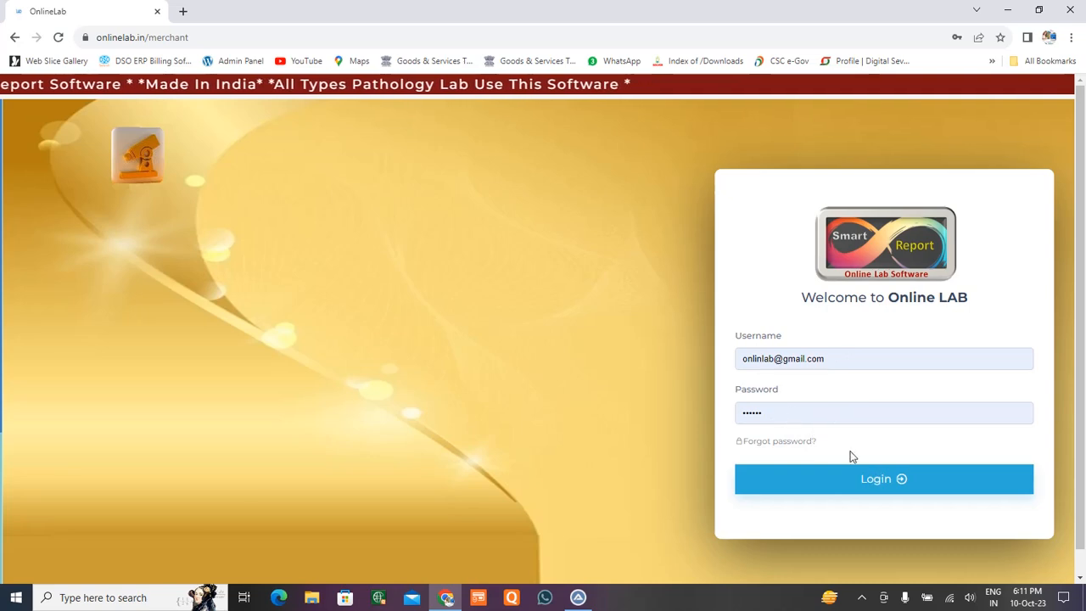
Log in to the lab account using the saved username and password.
left_click(899, 480)
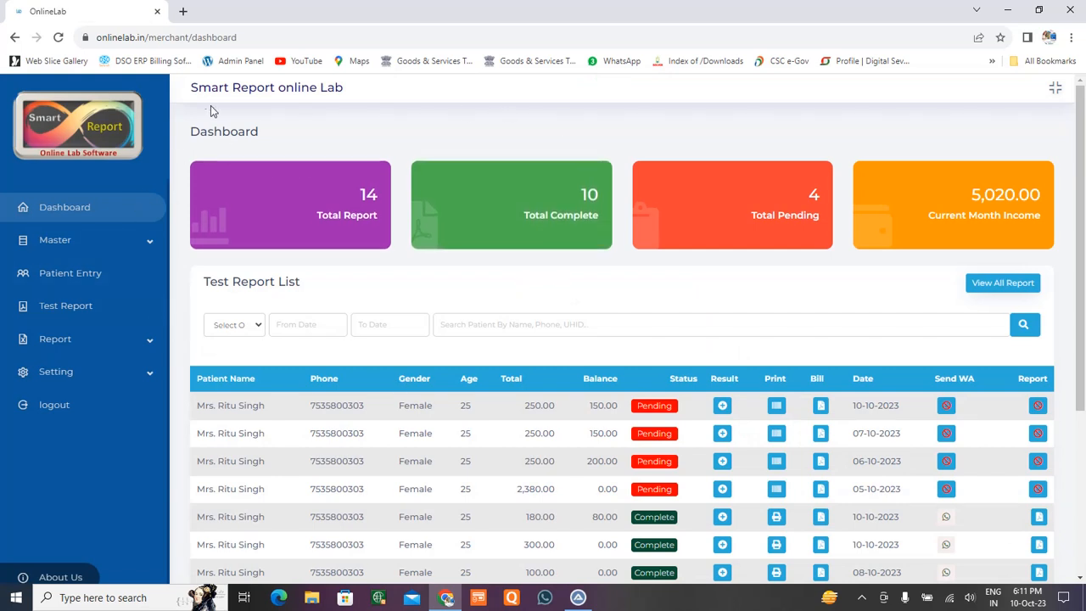
Highlight the 'Smart Report online Lab' dashboard title, then deselect it.
left_click_drag(192, 88, 381, 91)
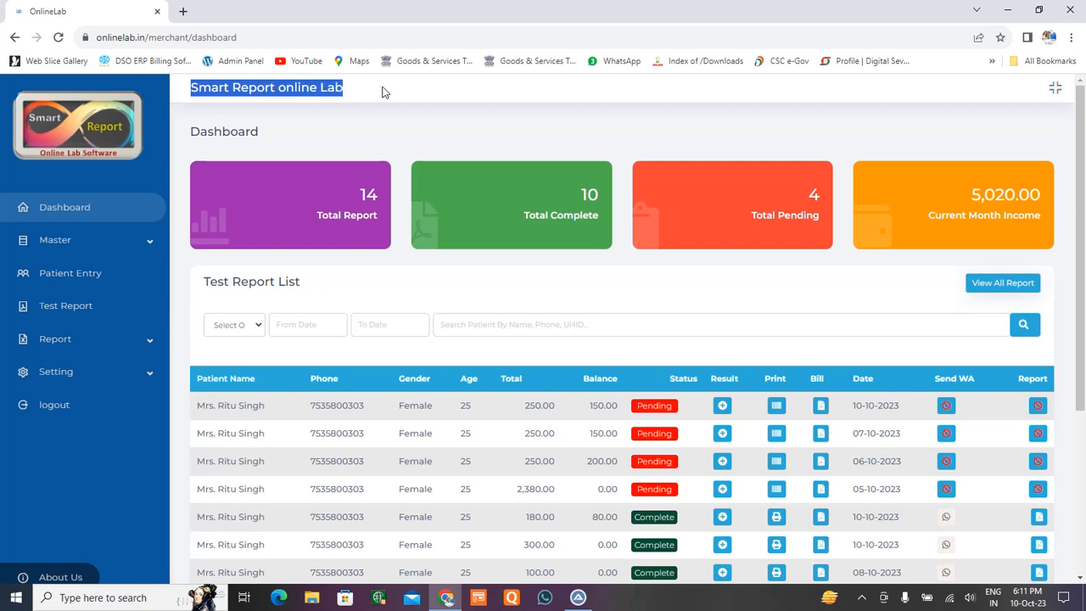
left_click(436, 127)
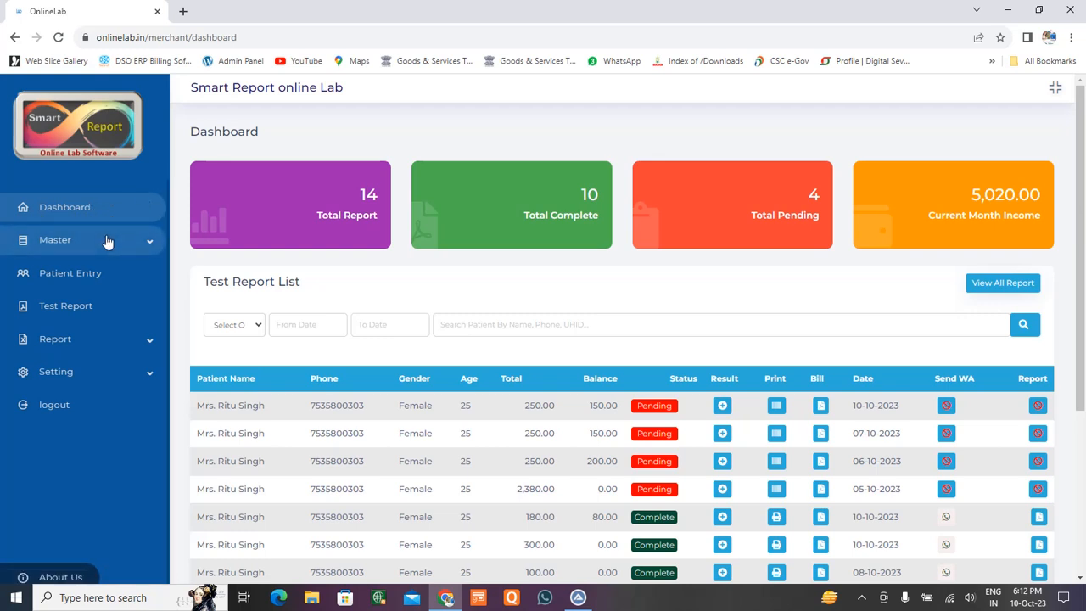
Expand and collapse the sidebar's Master menu several times, leaving it collapsed.
left_click(68, 240)
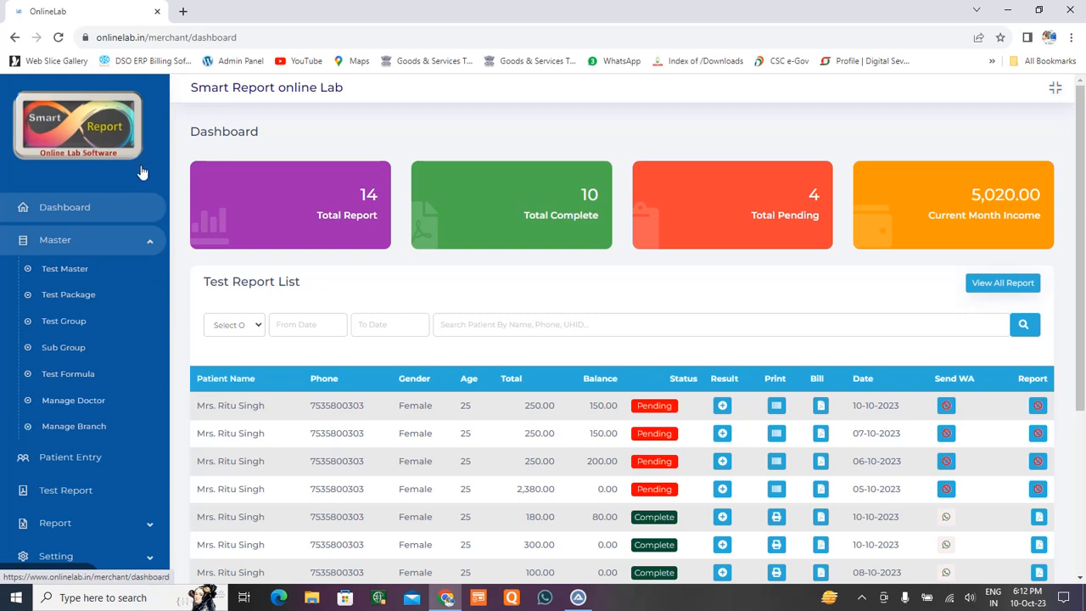
left_click(150, 246)
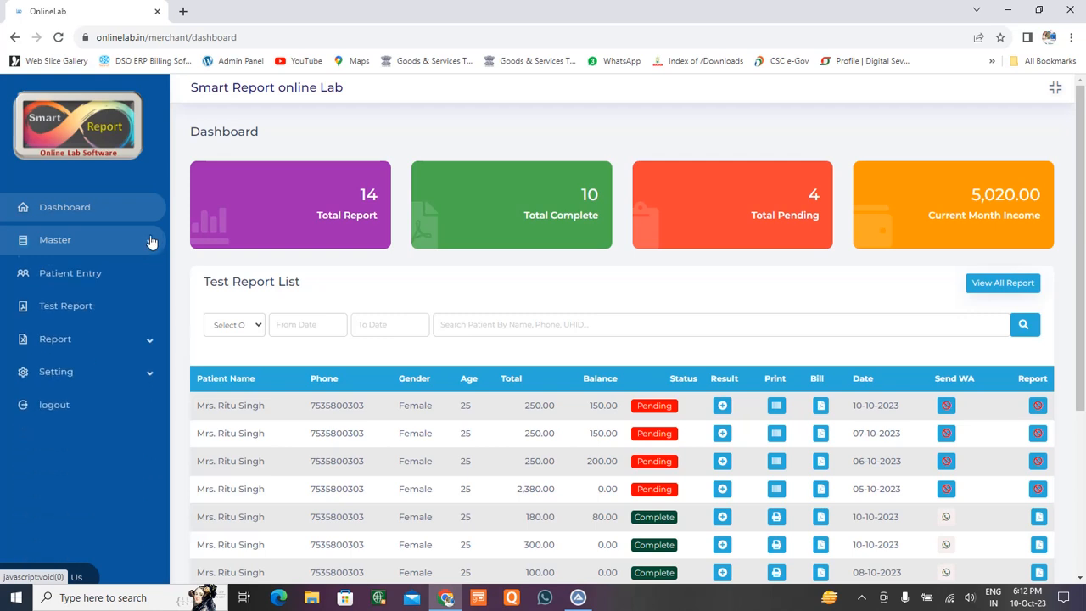
left_click(150, 246)
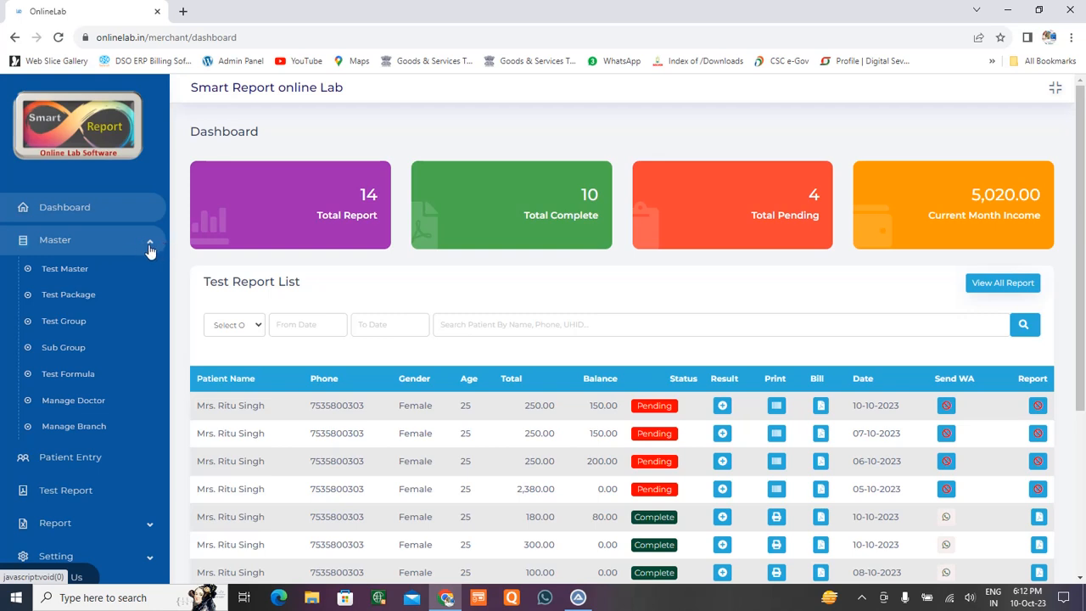
left_click(151, 246)
left_click(150, 247)
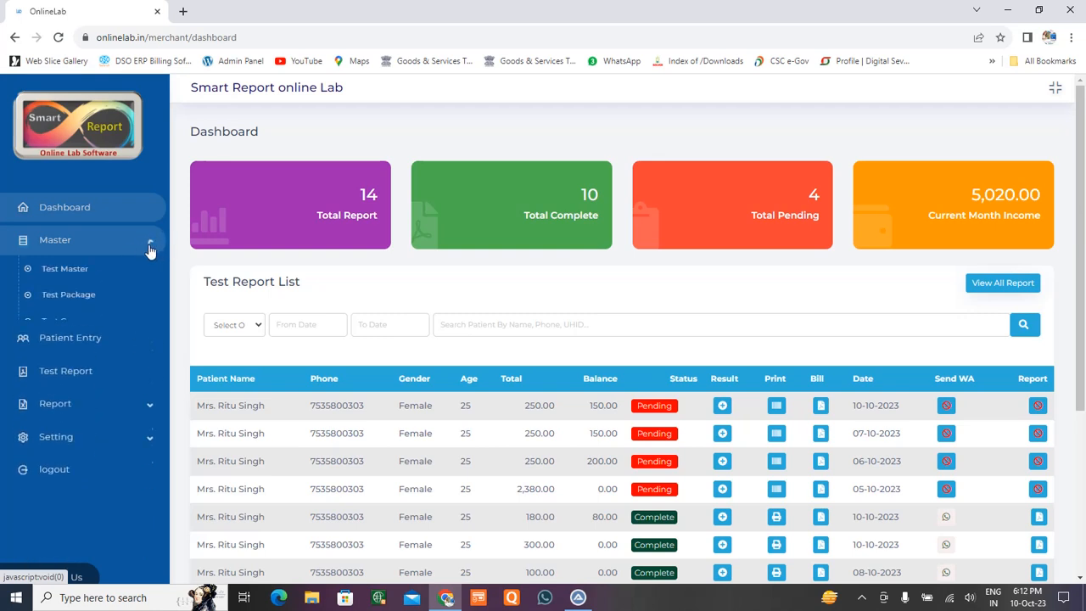
left_click(150, 247)
left_click(150, 247)
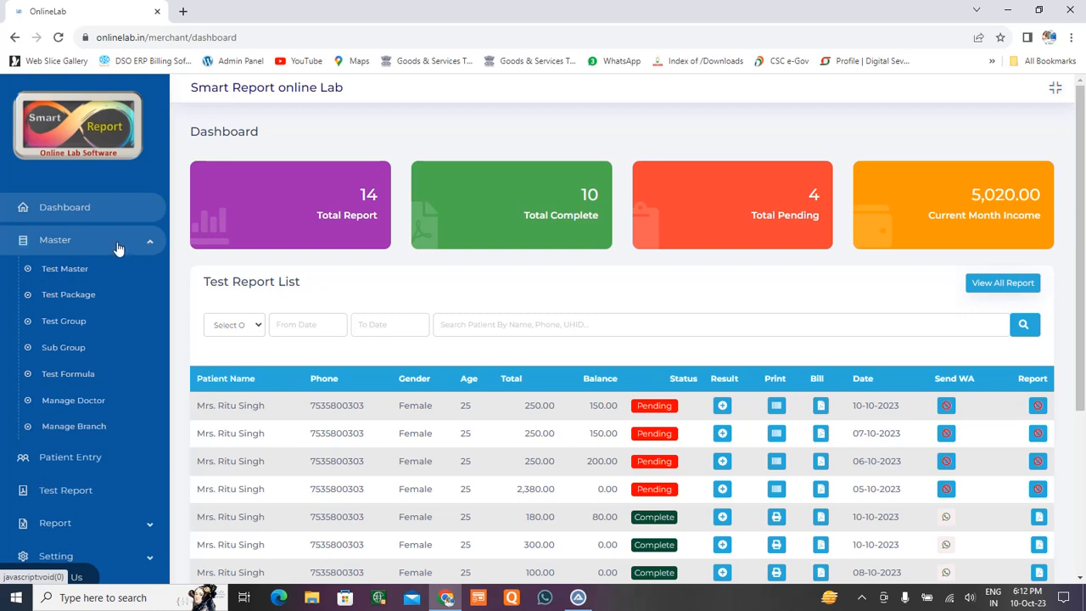
left_click(153, 246)
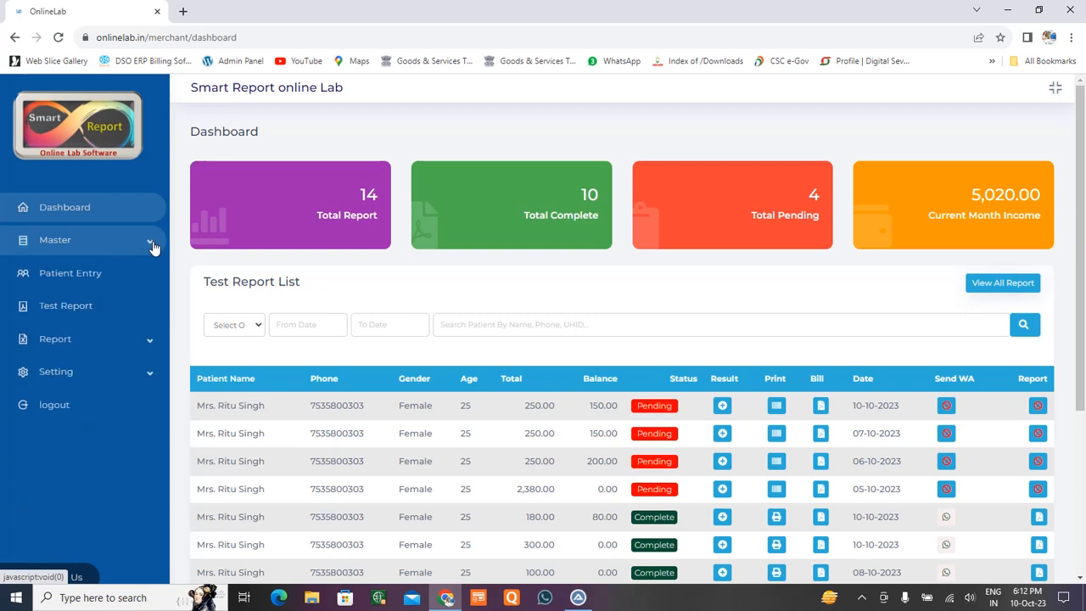
left_click(152, 246)
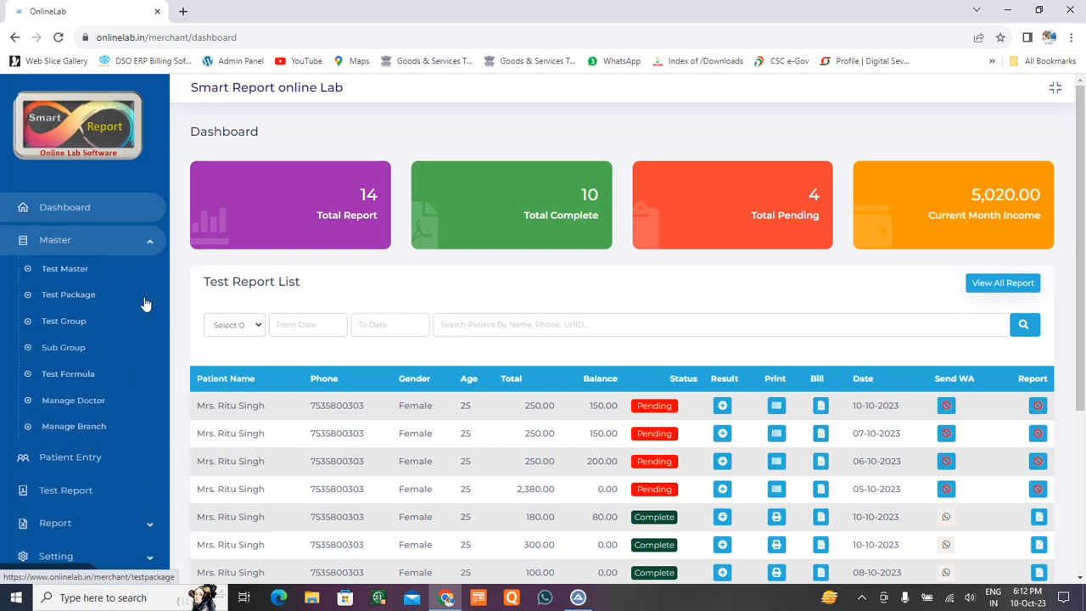
left_click(148, 245)
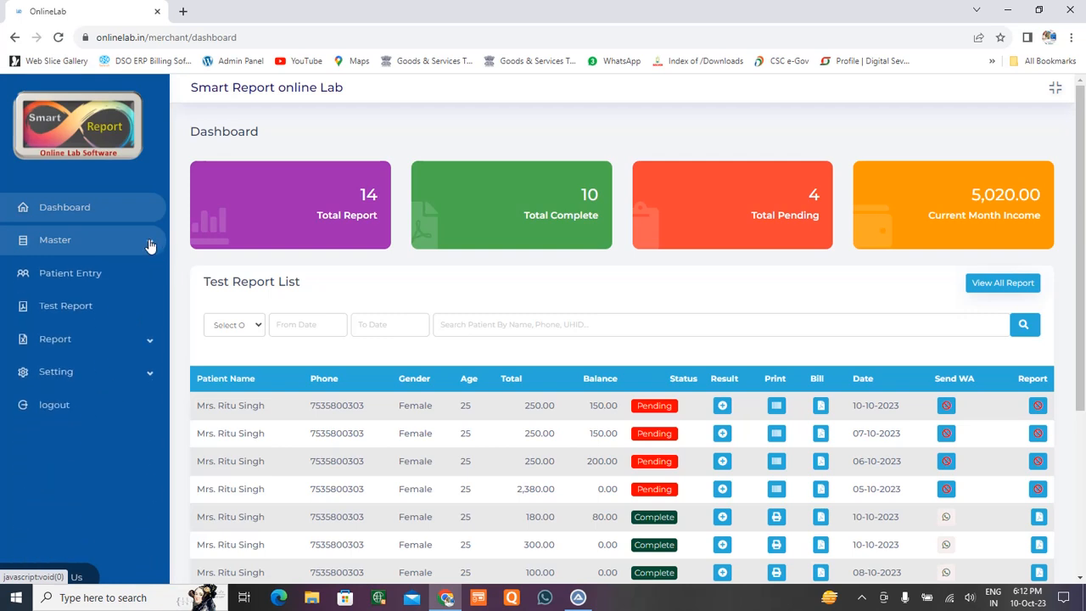
left_click(148, 246)
left_click(149, 245)
left_click(149, 246)
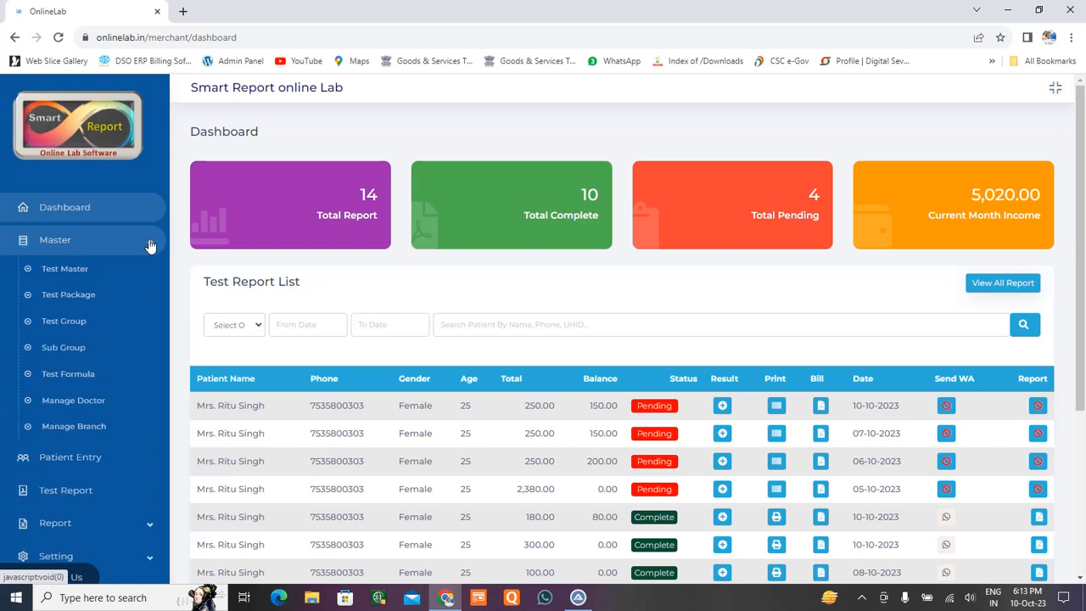
left_click(149, 245)
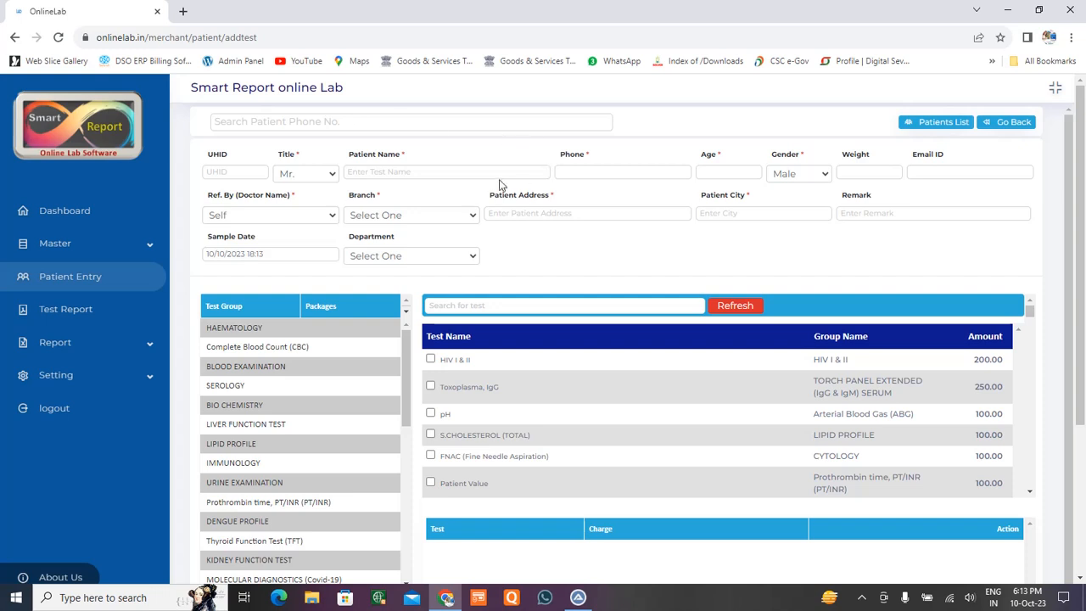
Load the returning patient's details by phone number, and set Department to OPD and Branch to LUCKNOW.
left_click(344, 121)
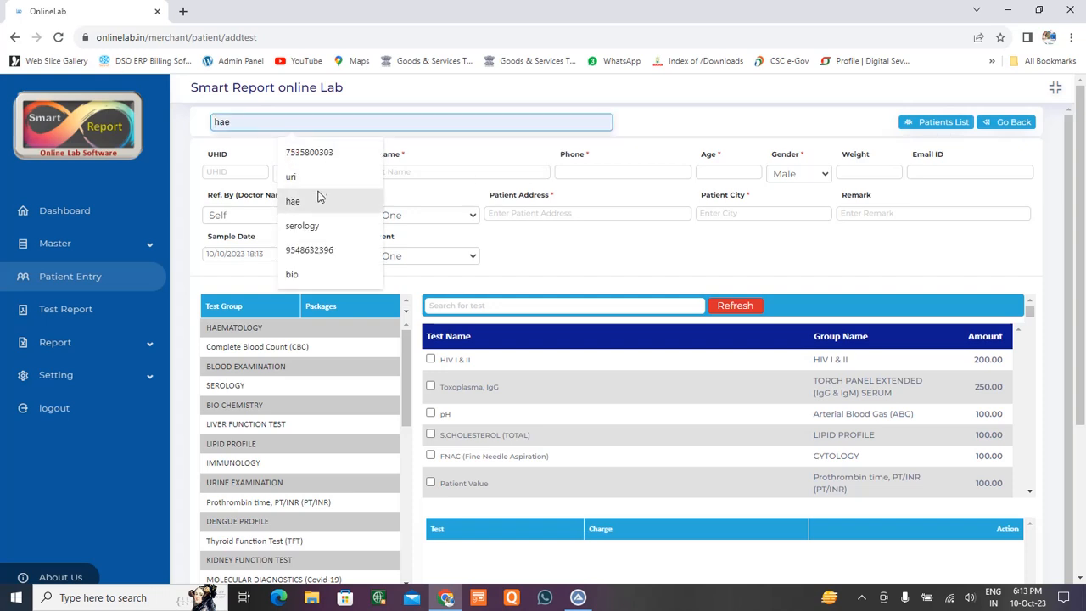
left_click(312, 254)
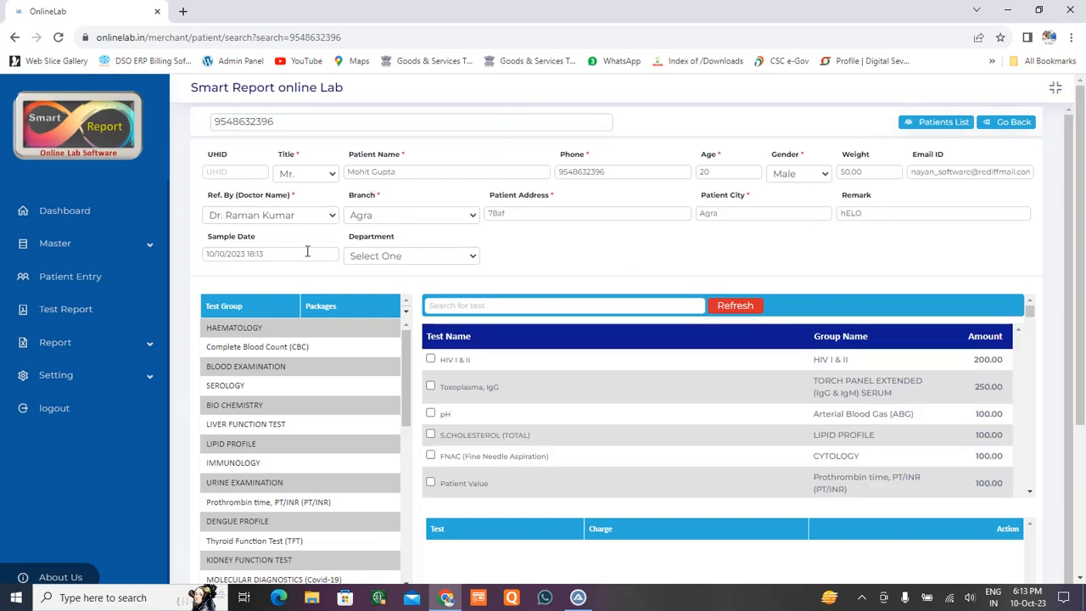
left_click(468, 259)
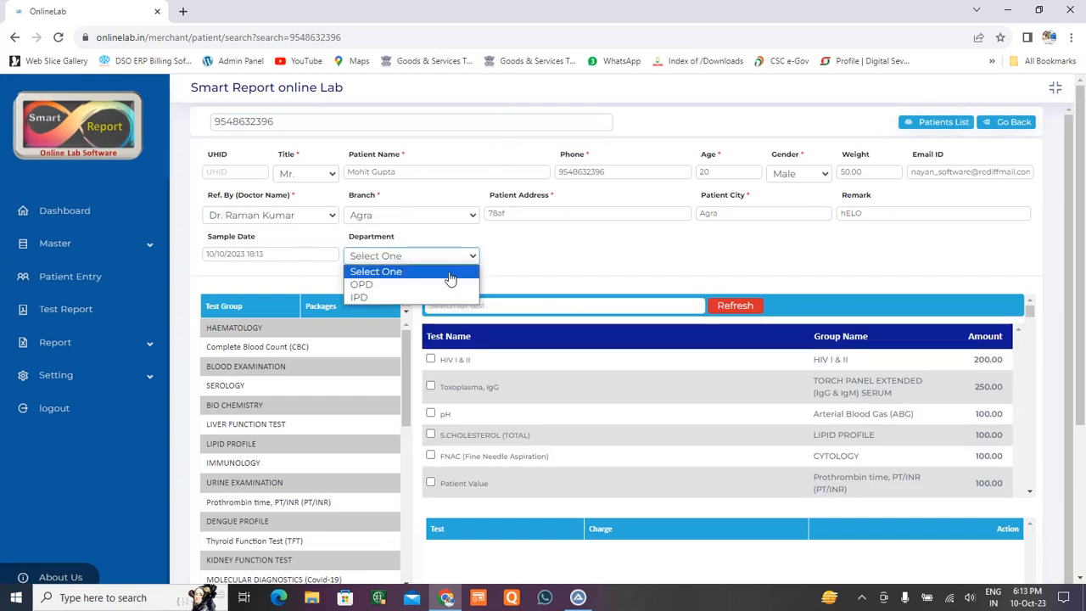
left_click(386, 286)
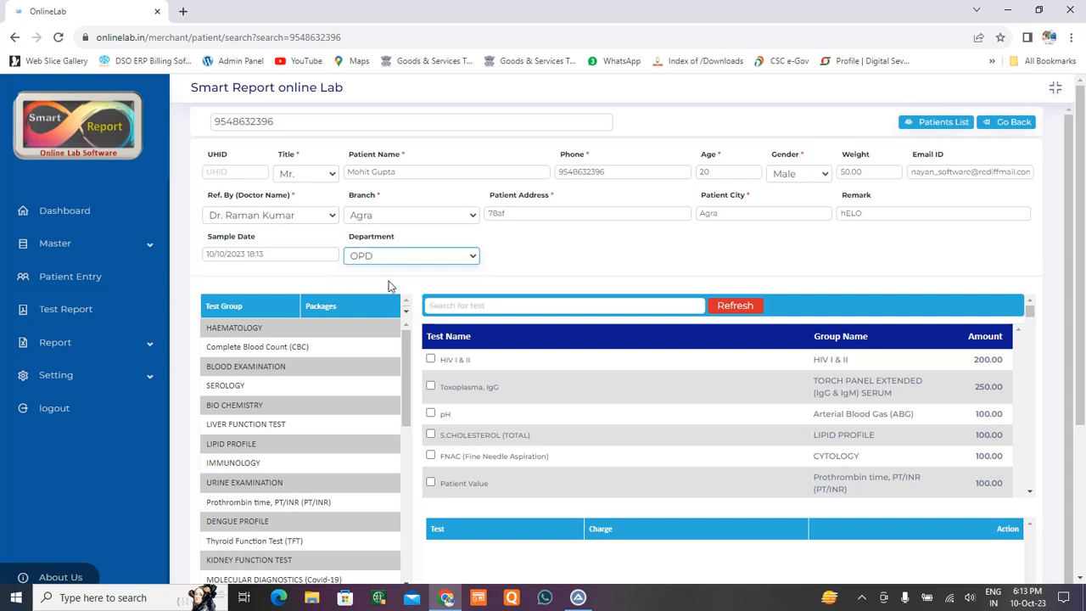
left_click(471, 223)
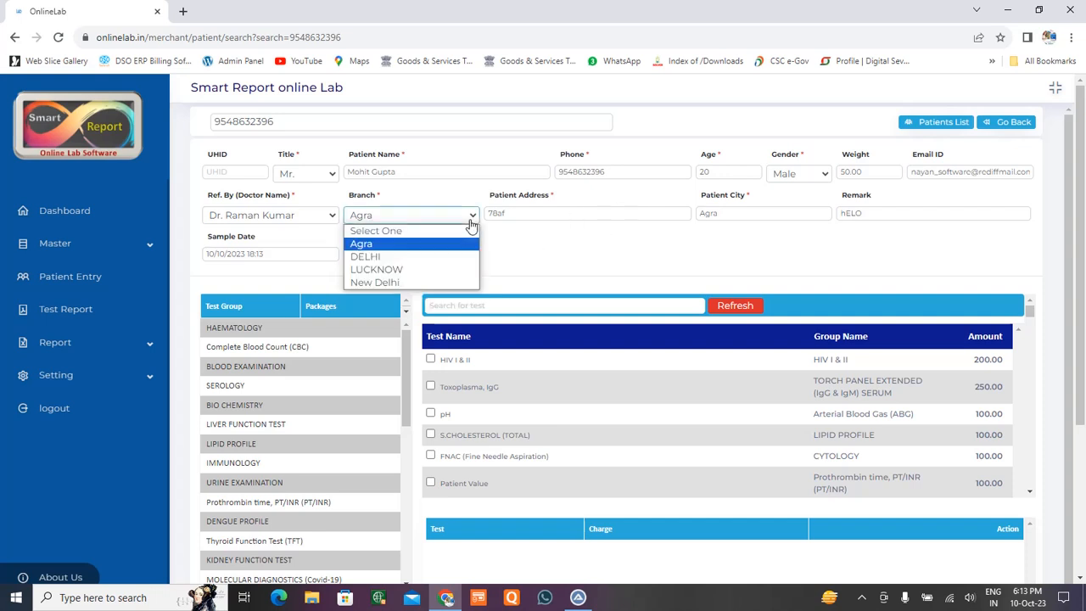
left_click(412, 270)
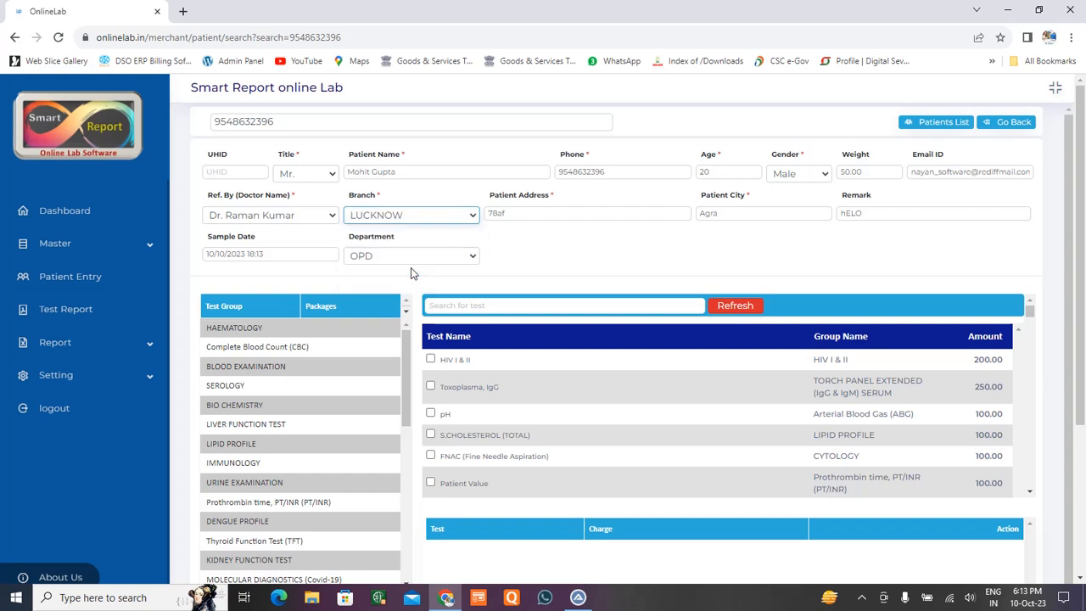
Choose the other doctor as referrer and fill the UHID from earlier entries.
left_click(335, 218)
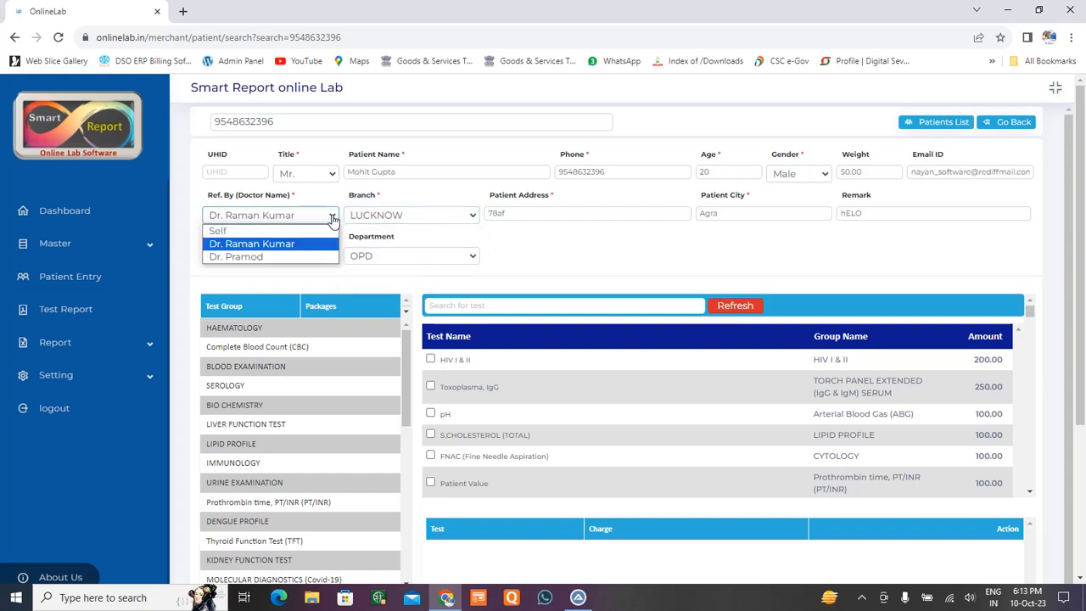
left_click(268, 257)
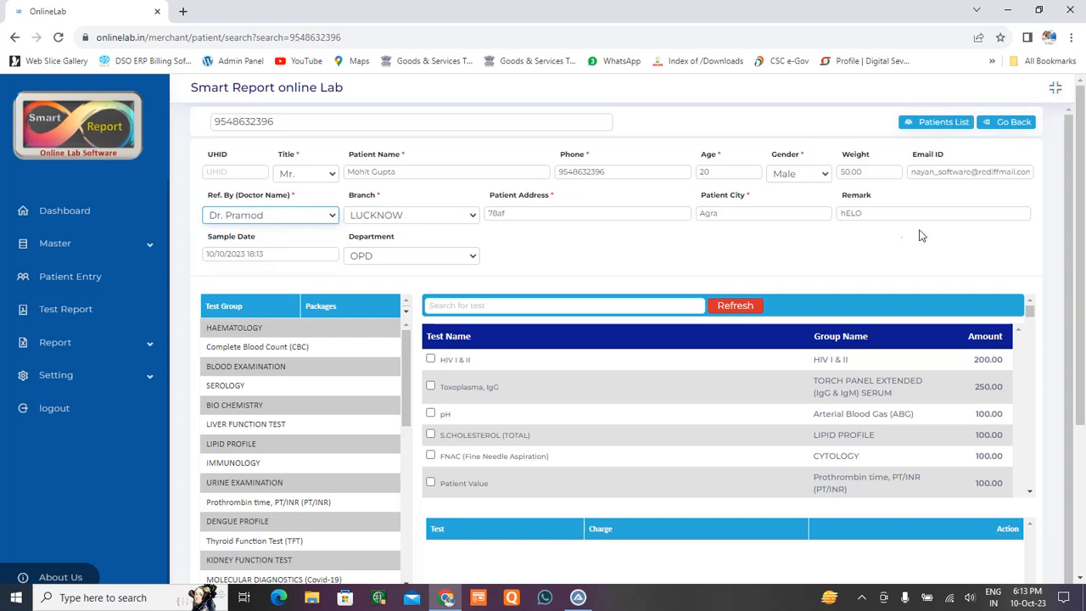
left_click_drag(874, 214, 823, 215)
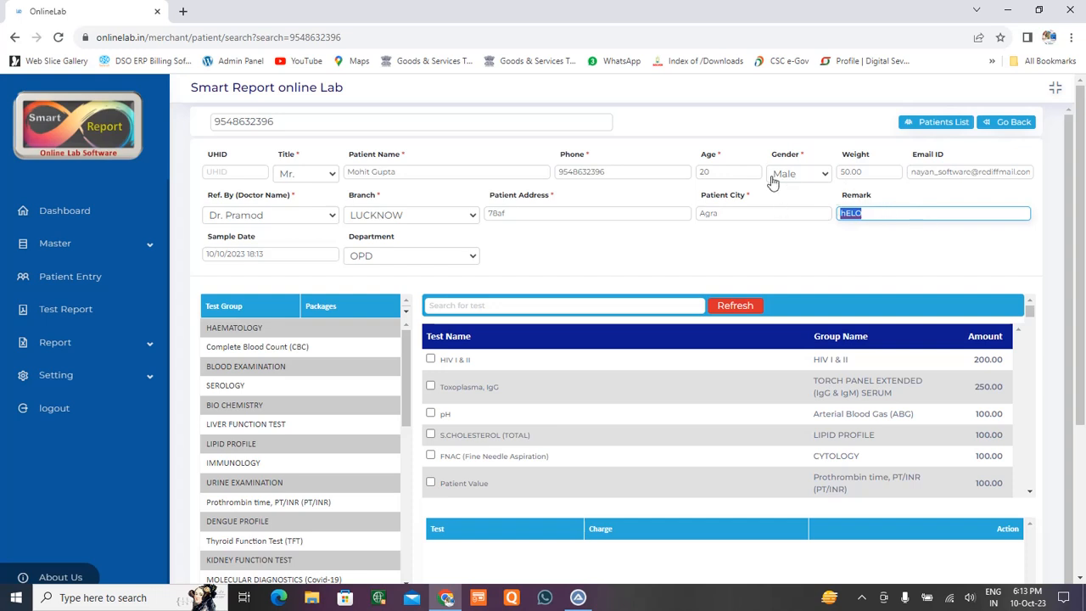
left_click(228, 171)
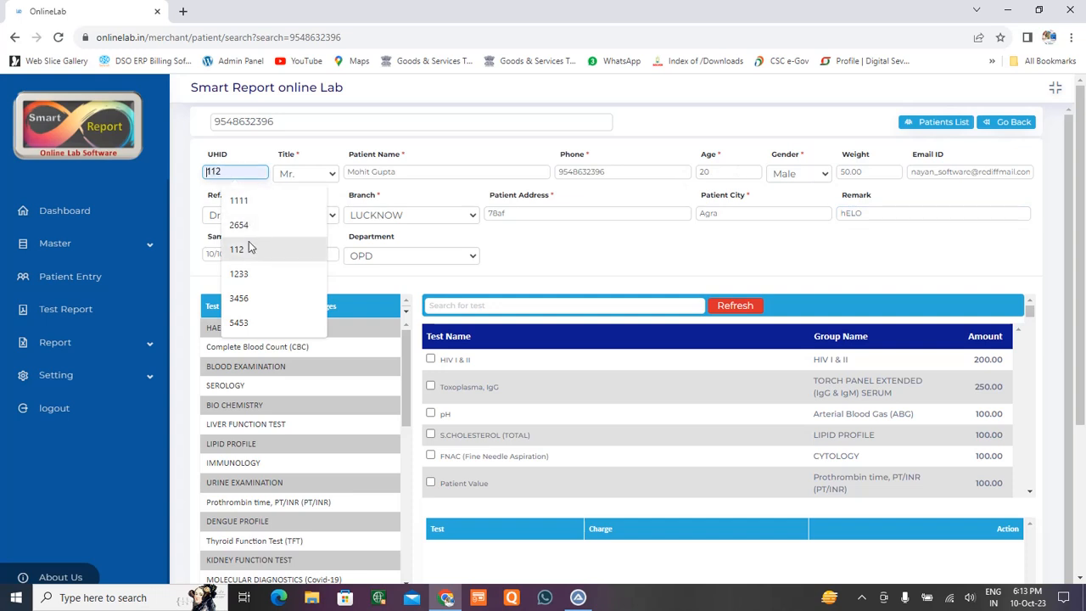
left_click(249, 280)
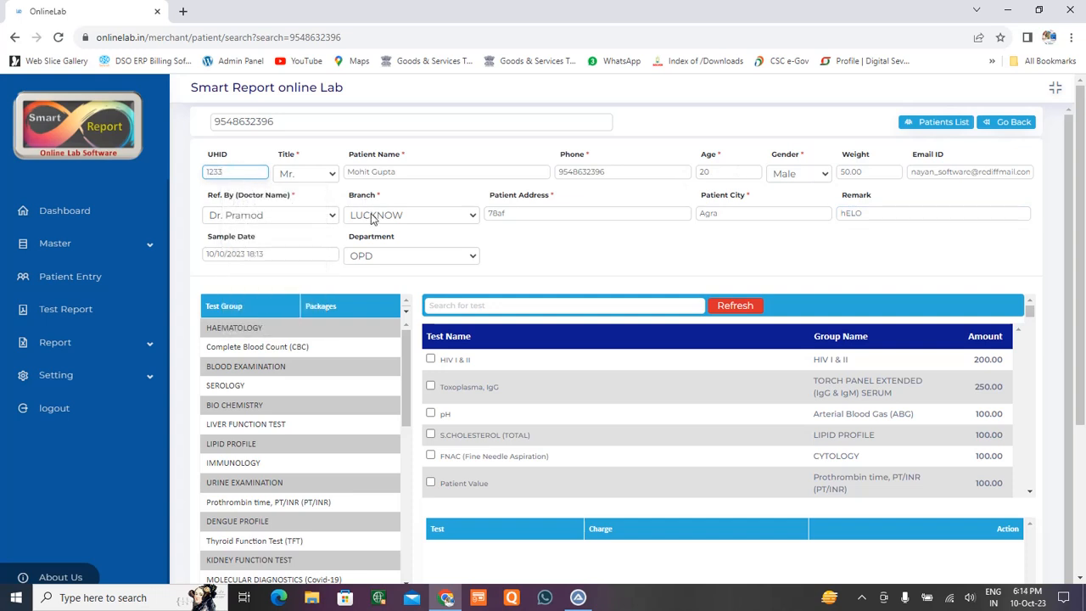
scroll(630, 248, "down", 1)
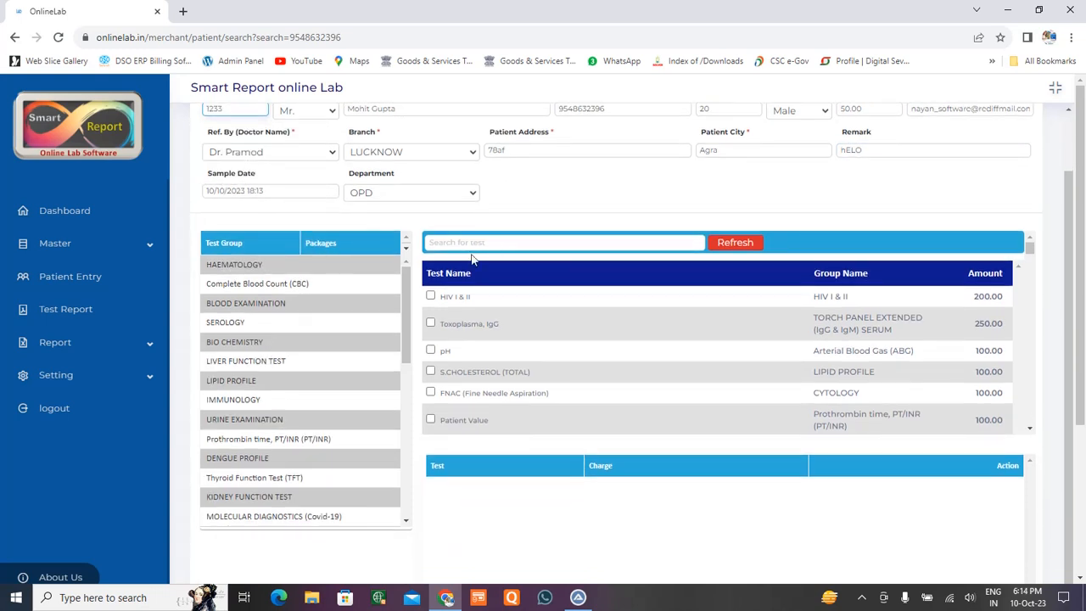
left_click(242, 269)
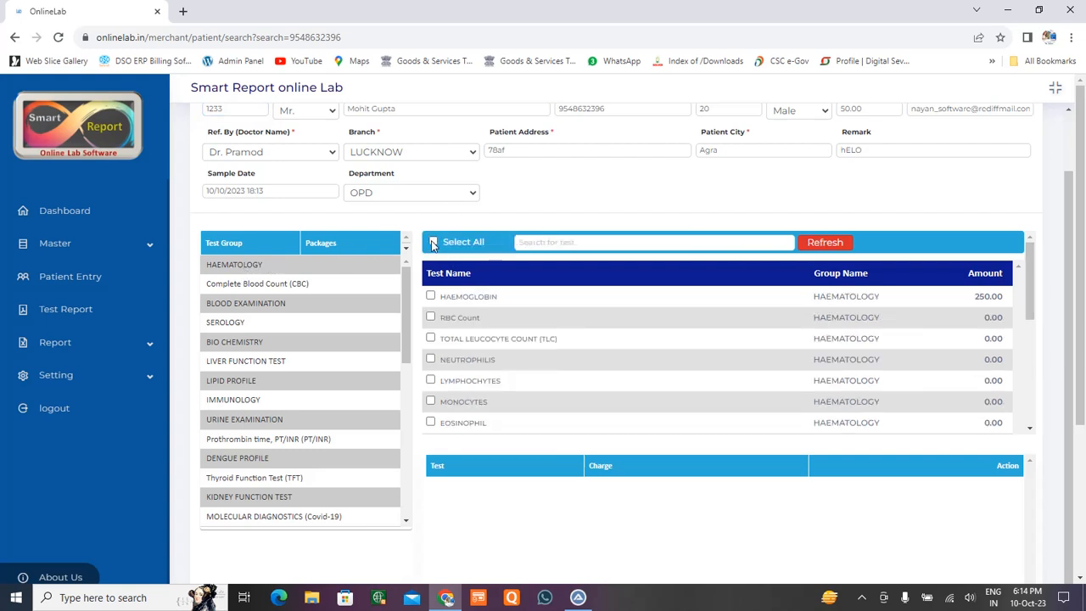
left_click(433, 243)
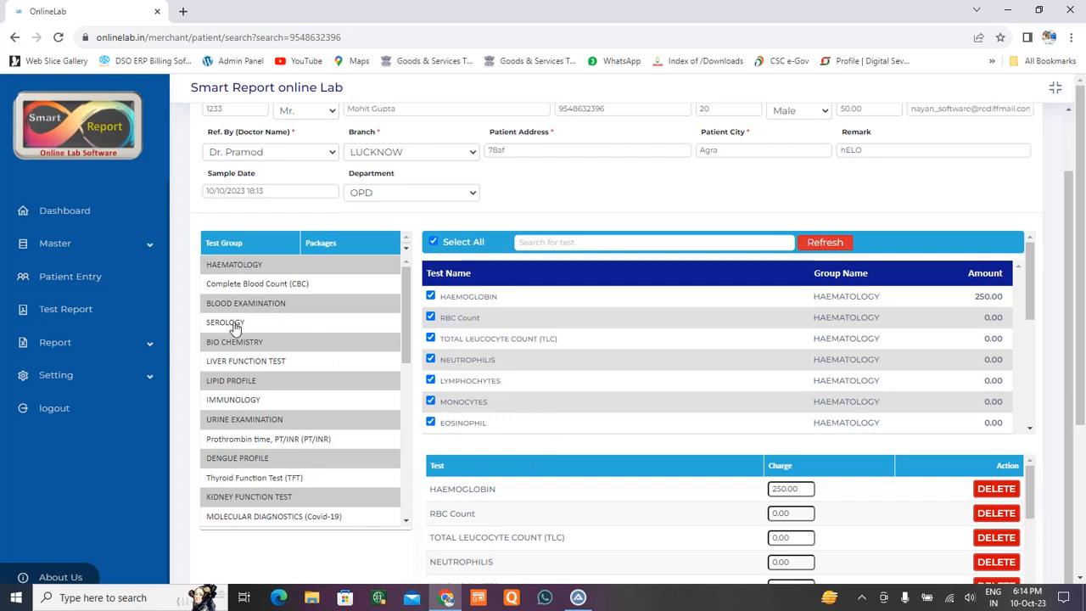
left_click(235, 384)
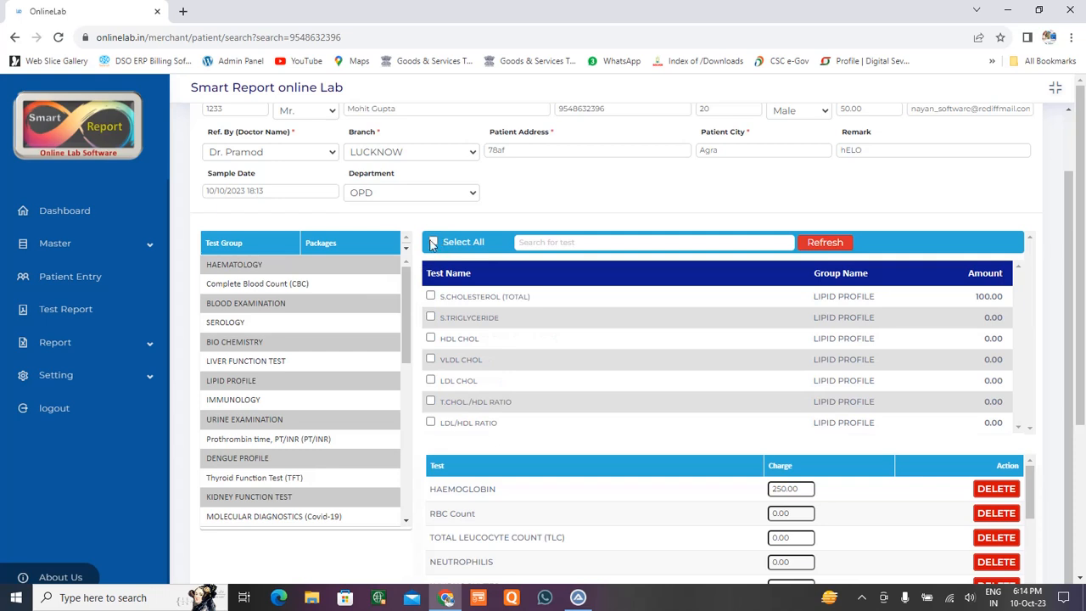
left_click(433, 244)
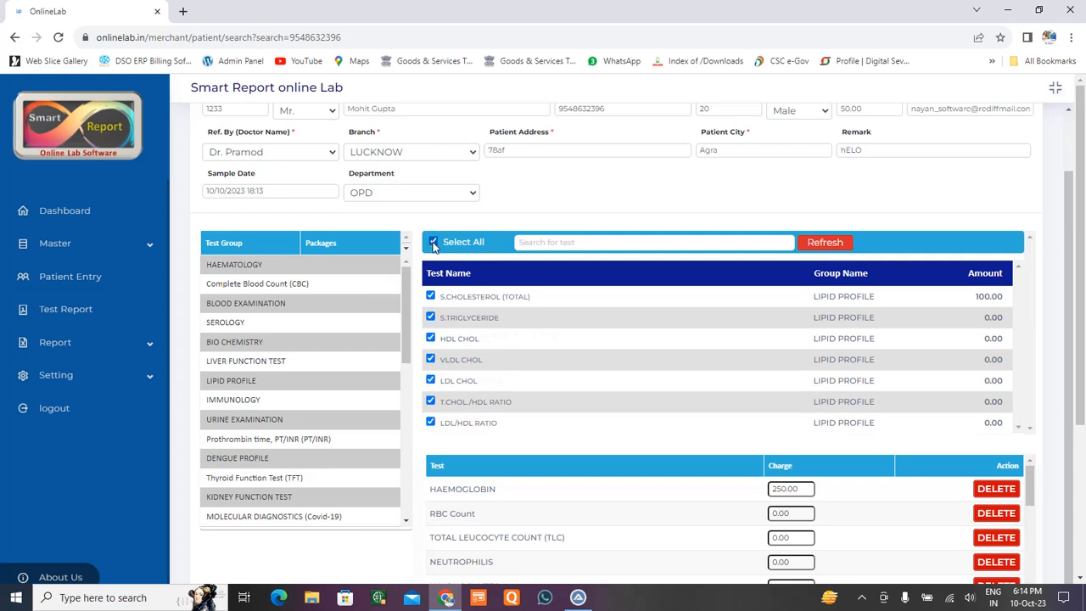
left_click(335, 247)
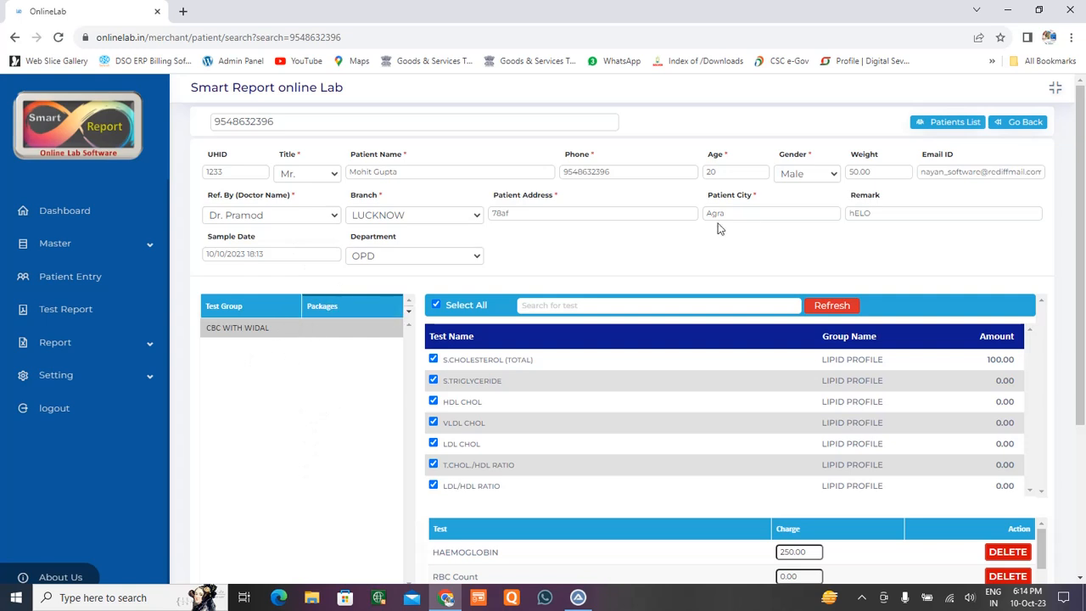
left_click(263, 311)
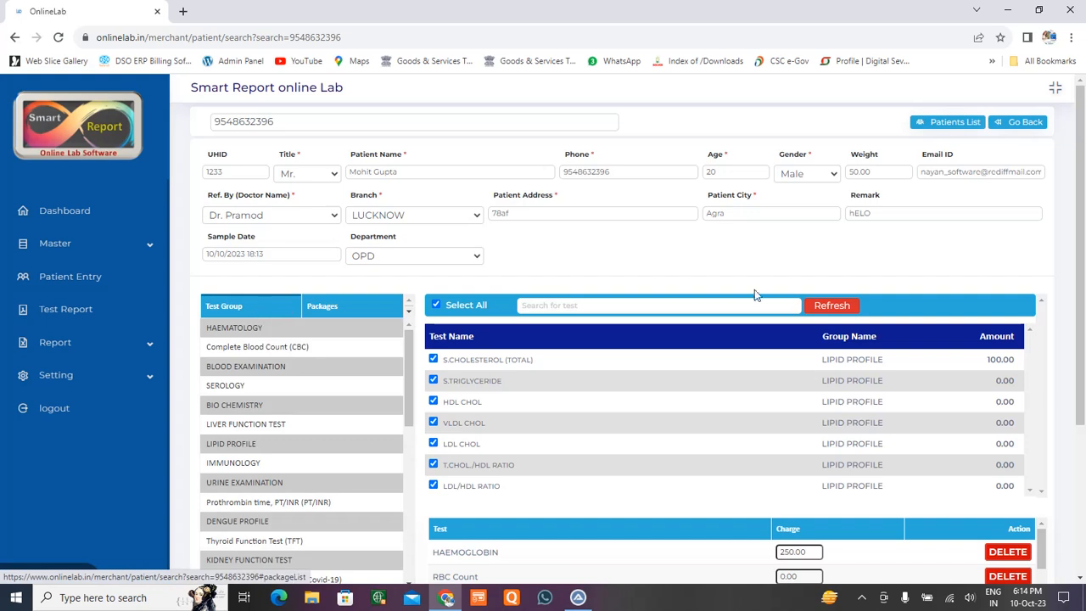
left_click(92, 244)
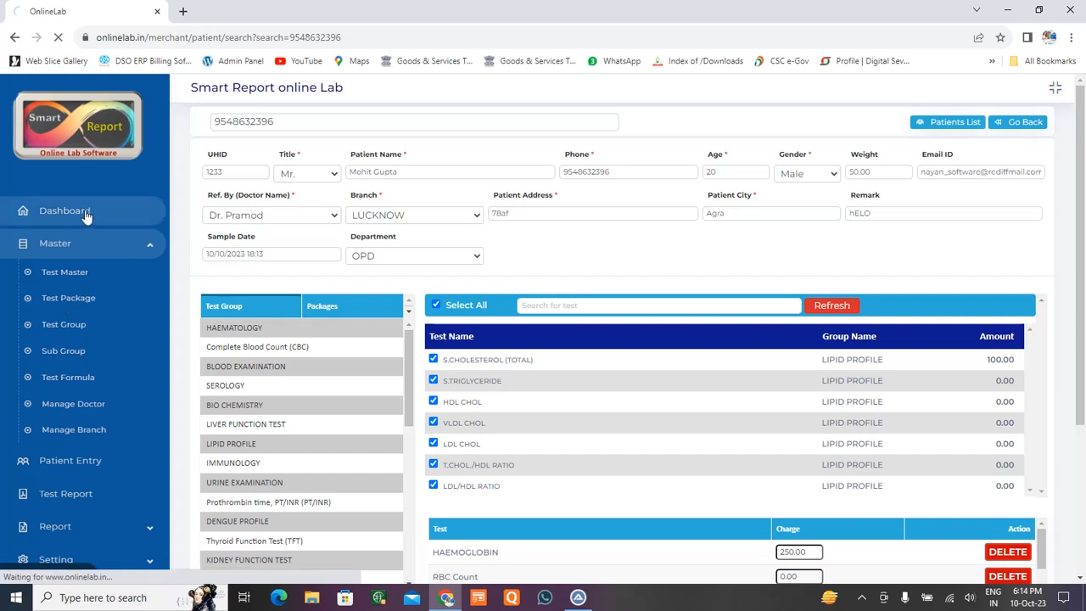
left_click(124, 250)
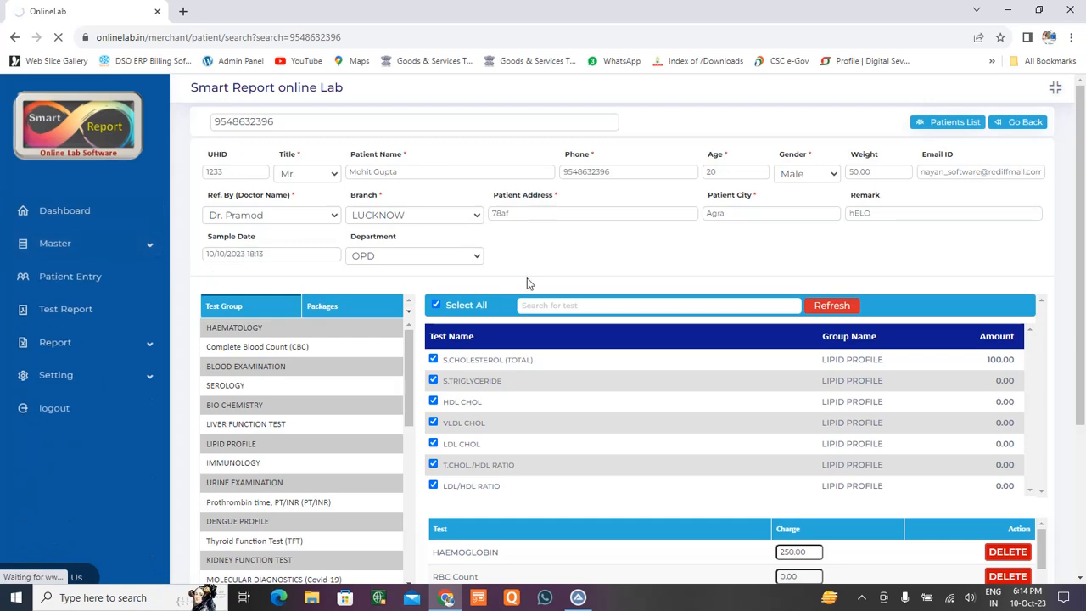
scroll(796, 342, "down", 3)
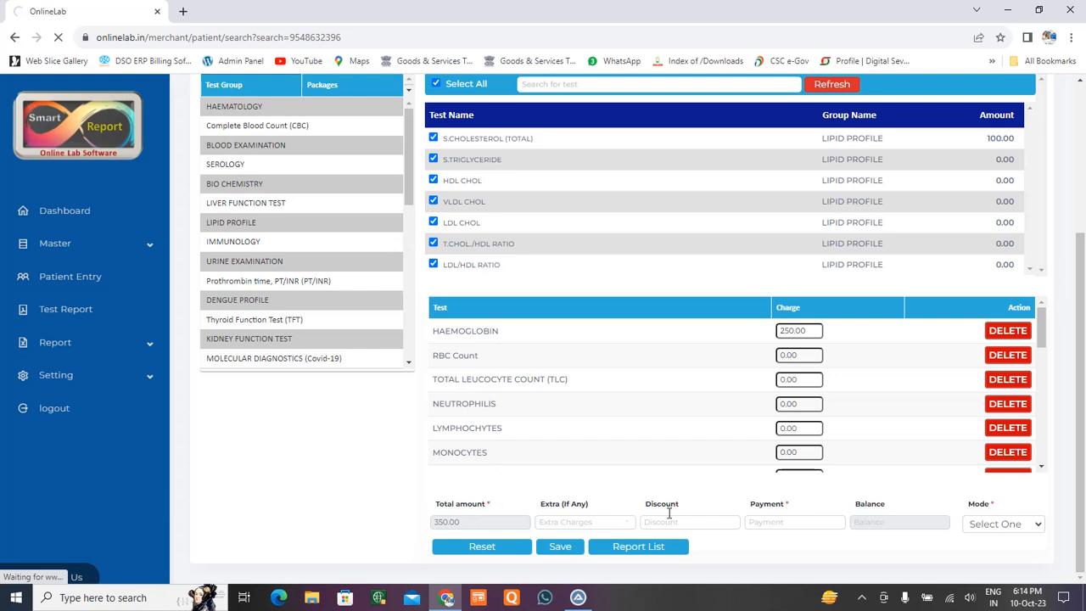
Enter an extra charge of 50, a discount of 10 and a payment of 100.
left_click(582, 525)
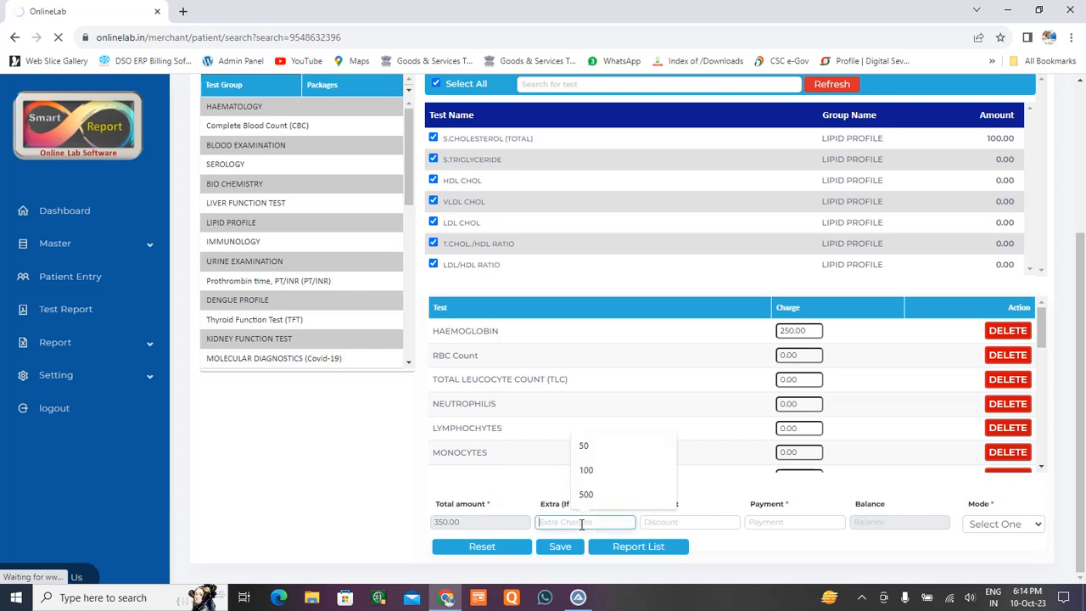
left_click(585, 445)
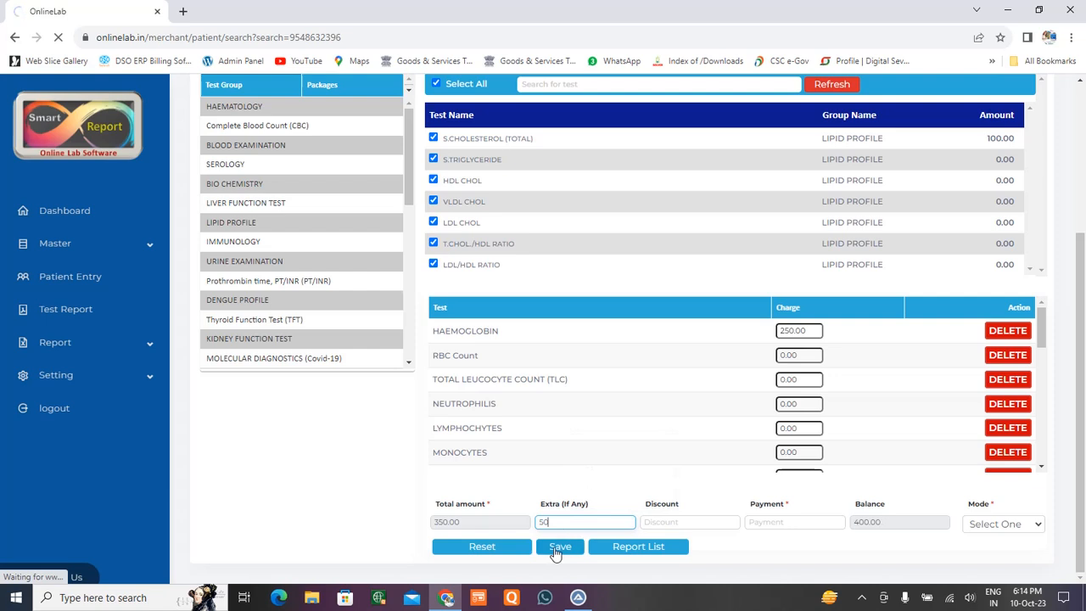
left_click(673, 521)
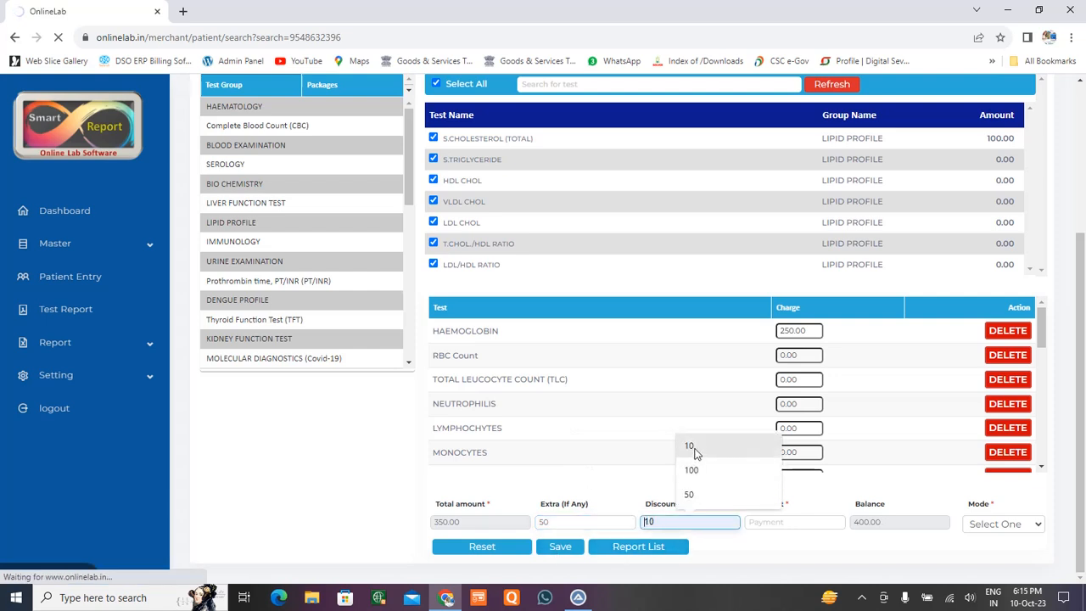
left_click(691, 447)
left_click(797, 521)
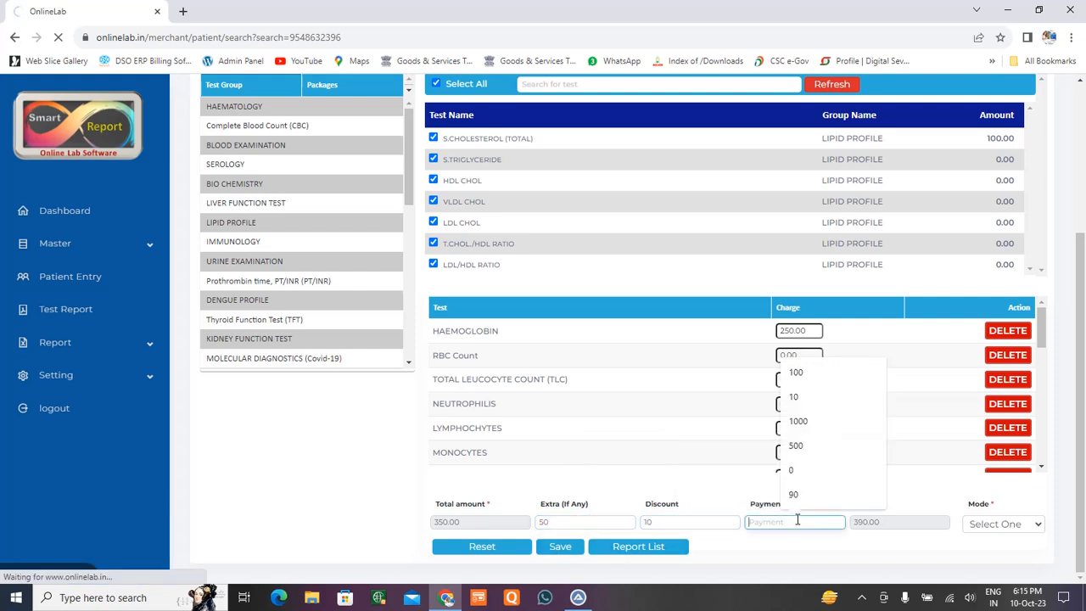
left_click(803, 374)
Set the payment mode to Cash and save the patient's report.
left_click(1031, 525)
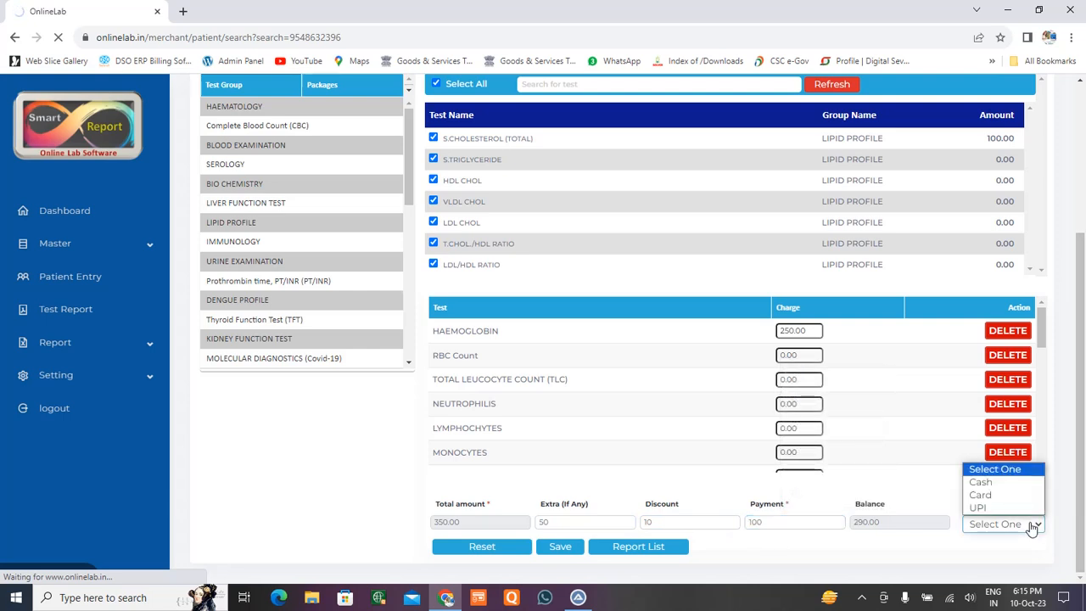
left_click(981, 482)
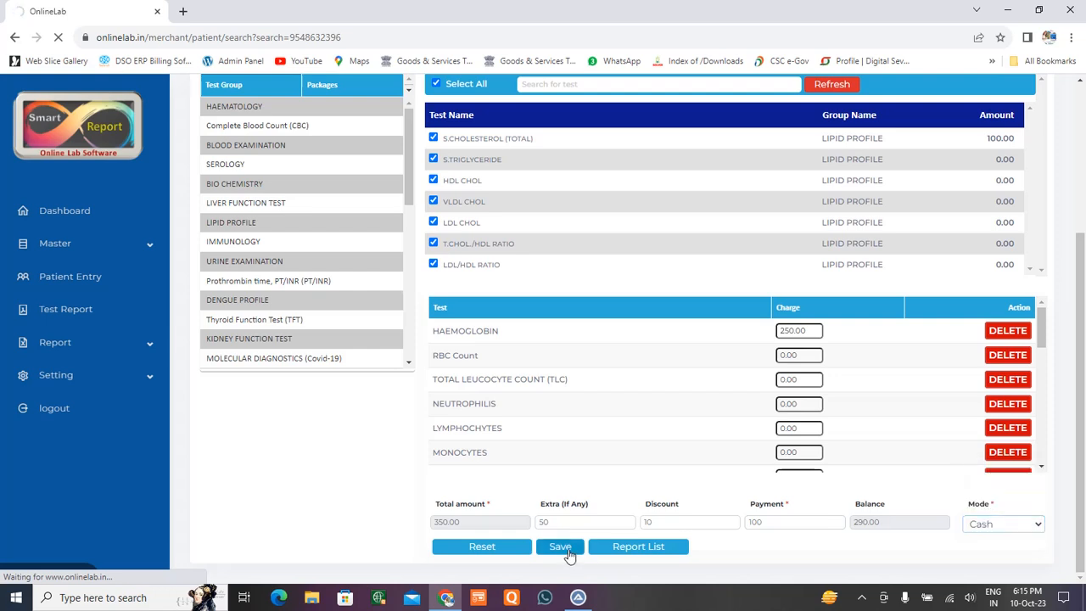
left_click(568, 555)
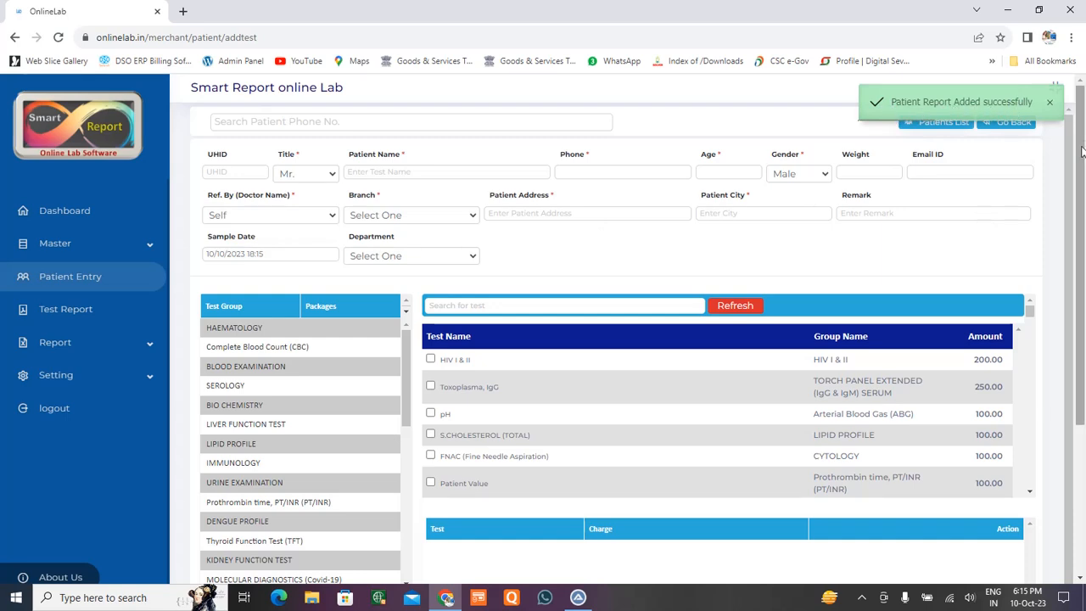
scroll(1081, 159, "down", 3)
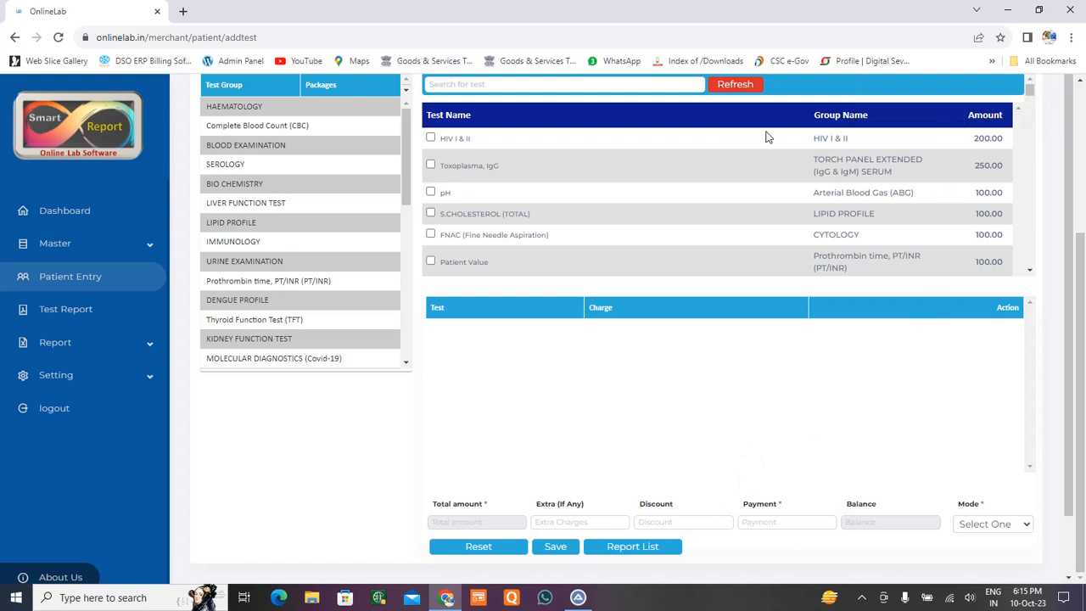
Open the All Test Report list and view the newest report's barcode label enlarged.
left_click(645, 553)
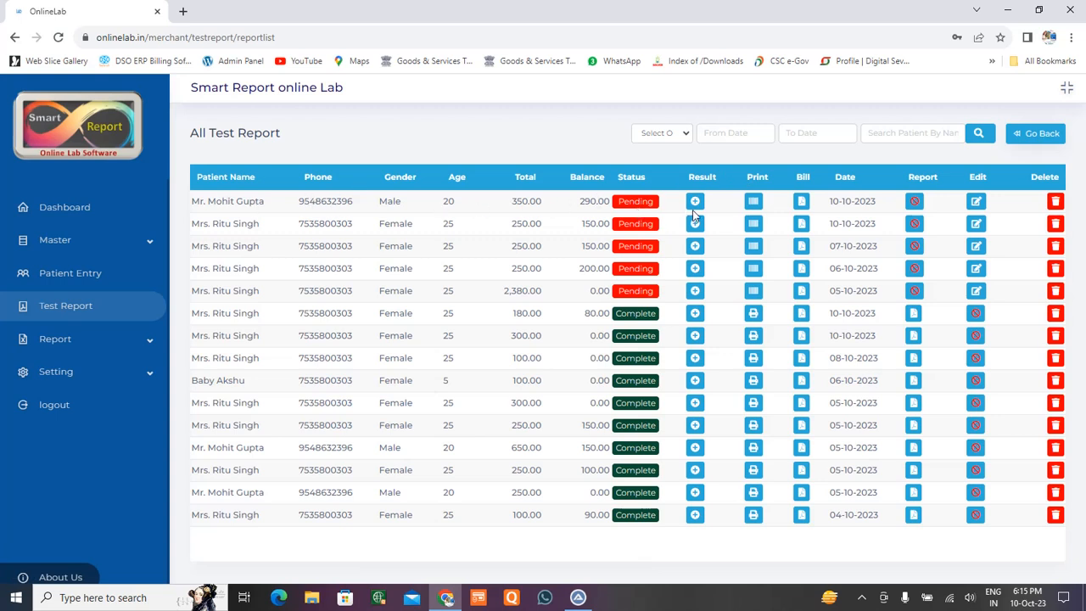
left_click(754, 203)
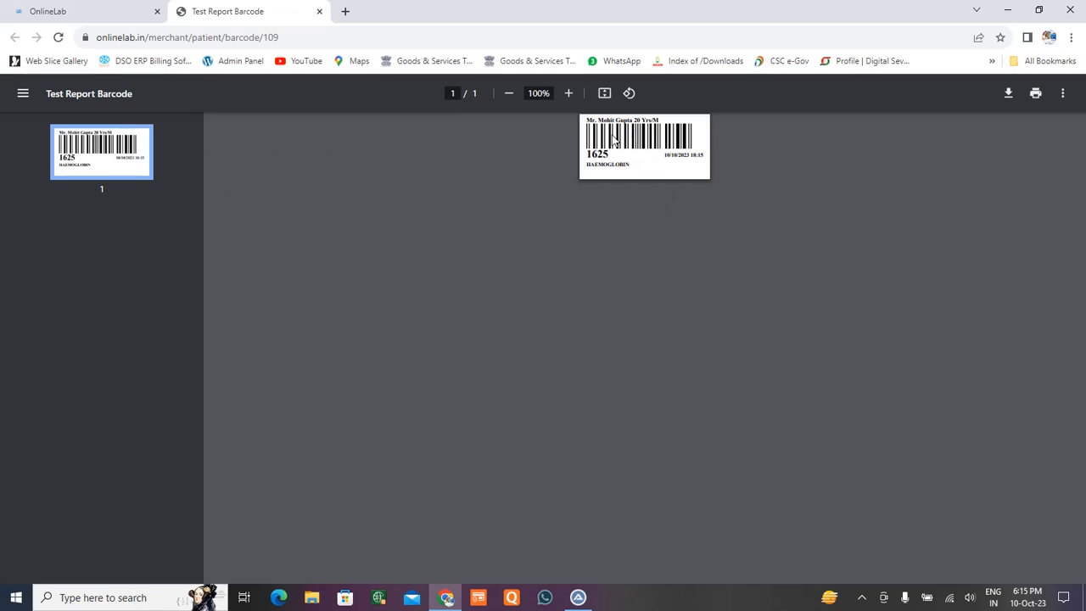
left_click(568, 93)
left_click(568, 94)
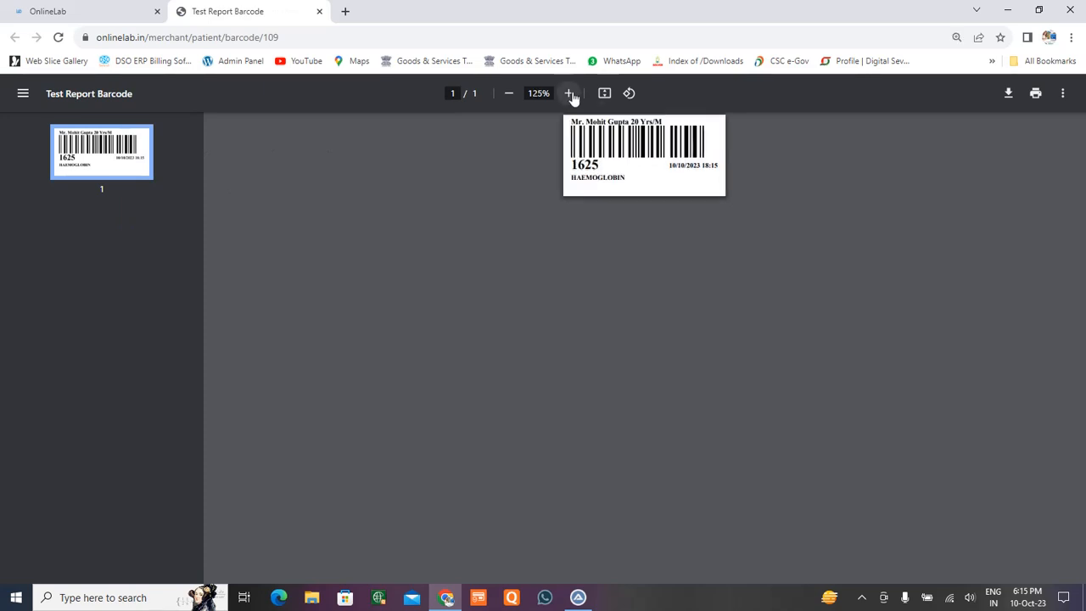
left_click(569, 94)
left_click(569, 93)
left_click(569, 93)
left_click(569, 94)
left_click(569, 94)
left_click(569, 93)
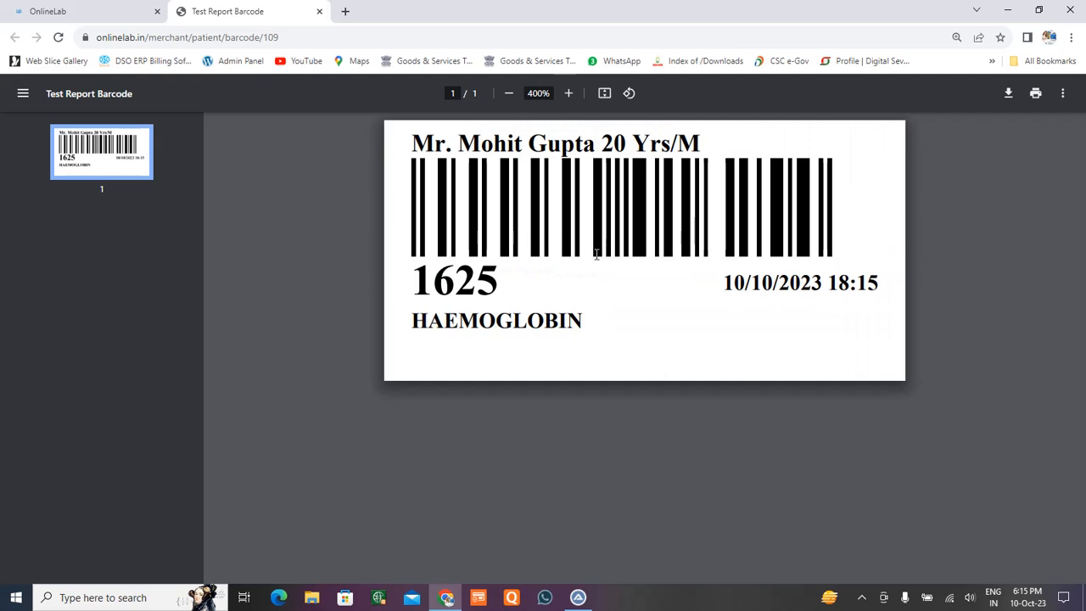
Select the name and date lines on the barcode label, then close the label.
left_click_drag(412, 144, 796, 146)
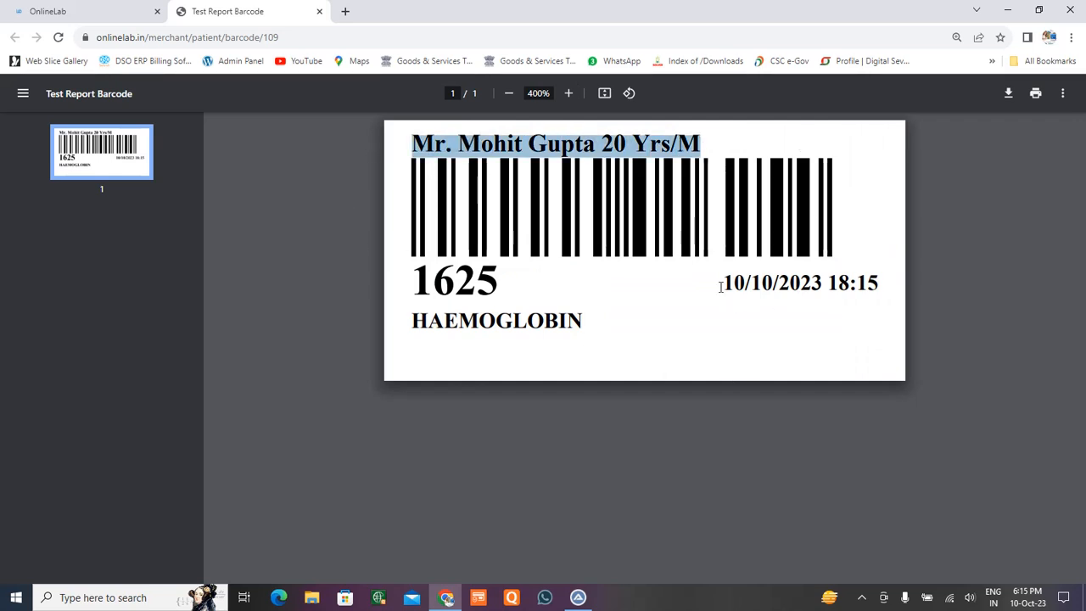
left_click_drag(721, 287, 887, 286)
left_click(422, 331)
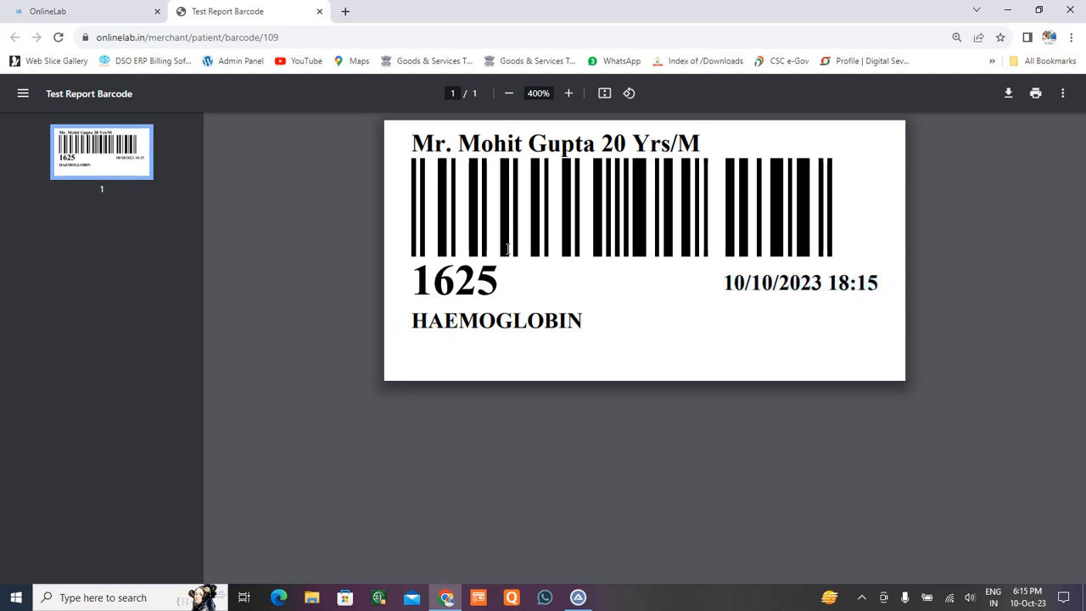
left_click(319, 12)
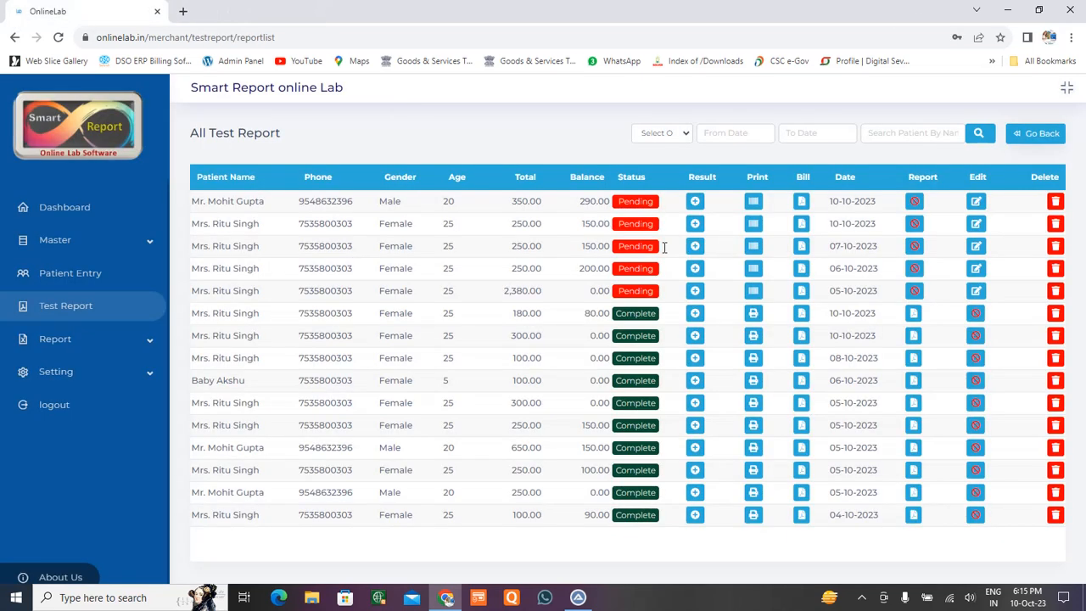
left_click(803, 205)
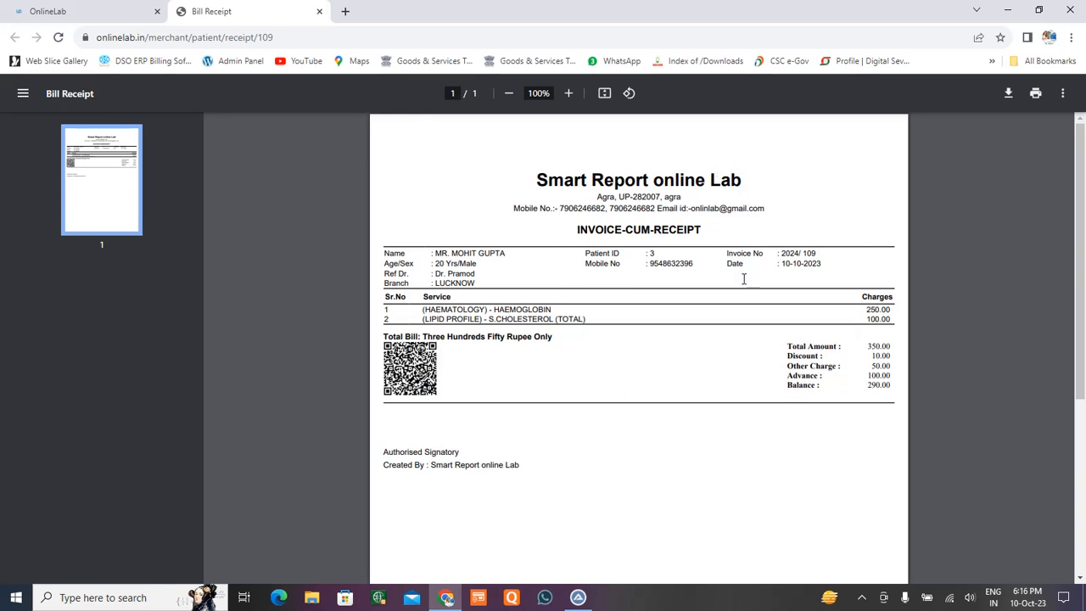
left_click(319, 11)
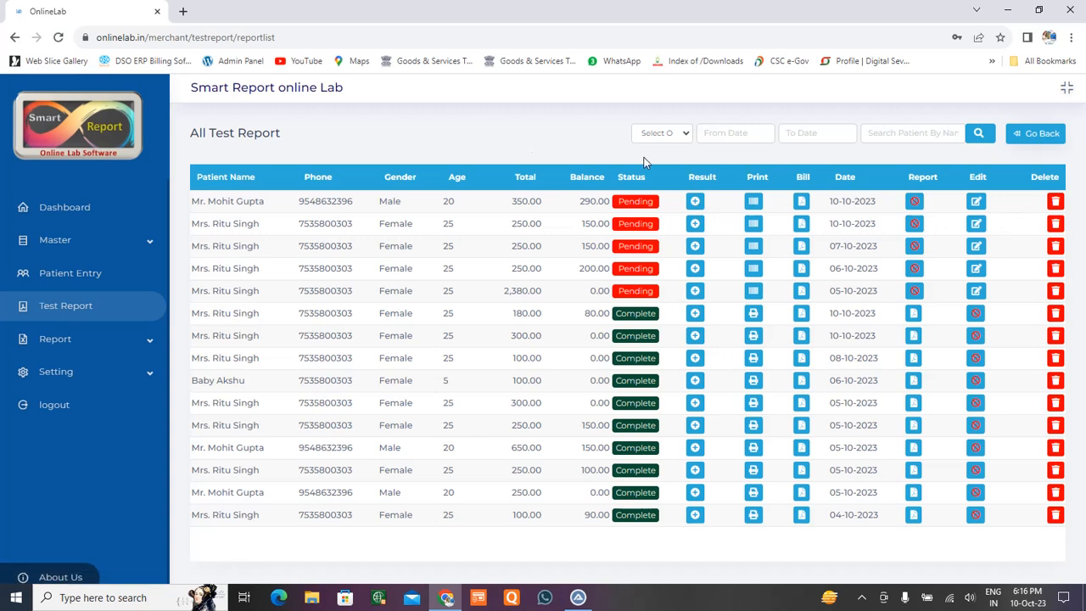
Try editing the newest report three times, dismissing the master password prompt each time.
left_click(976, 202)
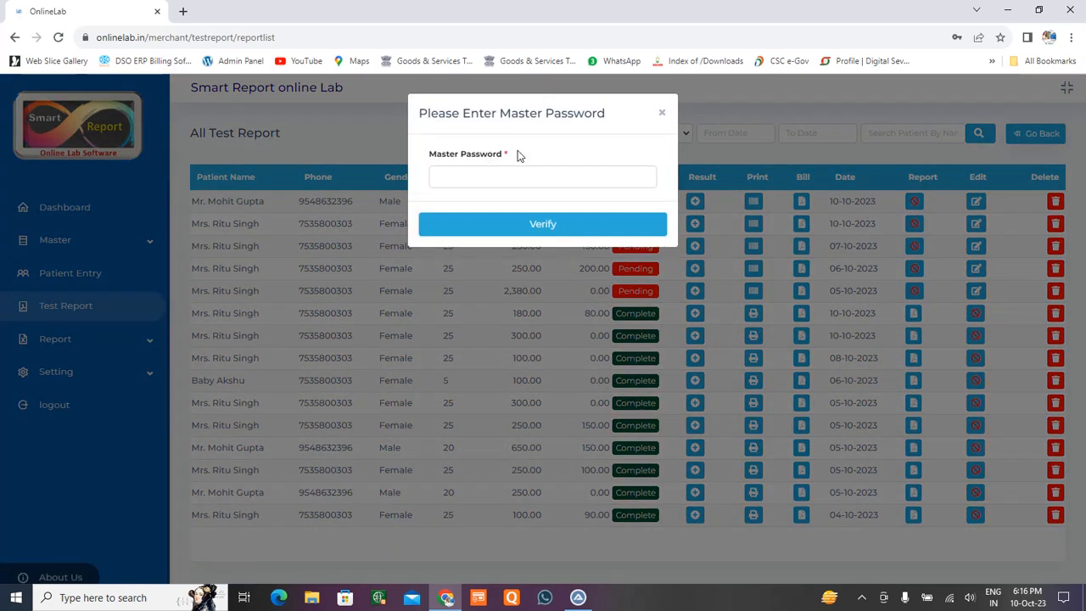
left_click_drag(503, 158, 674, 118)
left_click(437, 163)
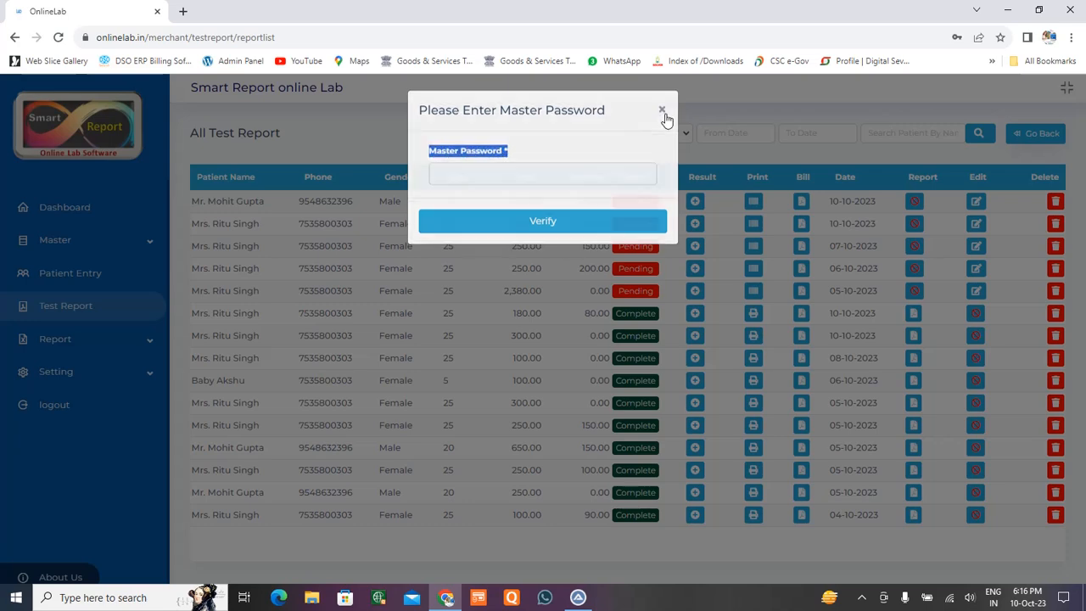
left_click(664, 115)
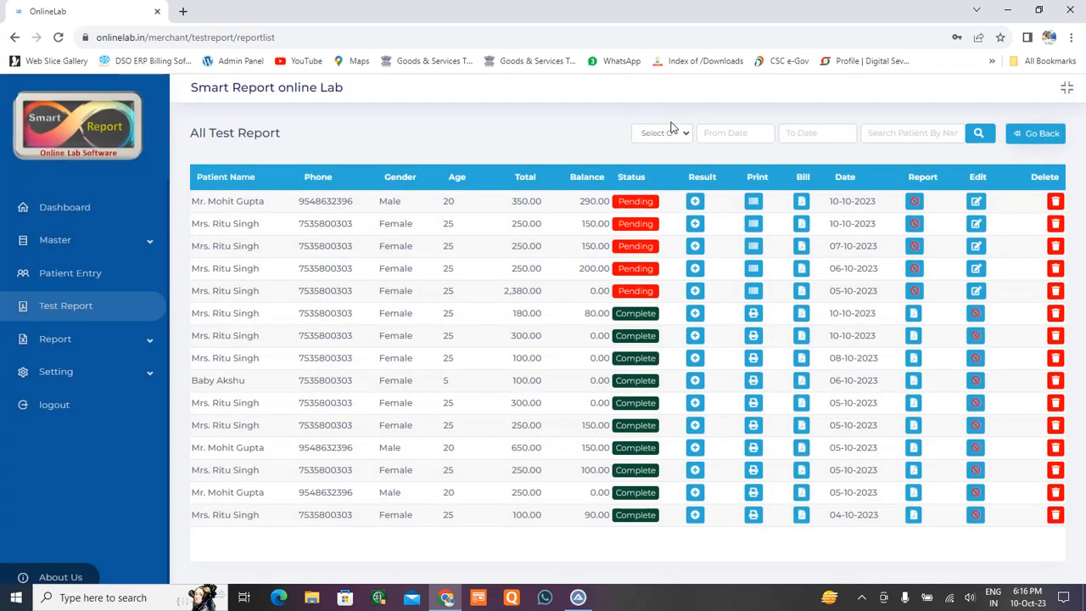
left_click(977, 203)
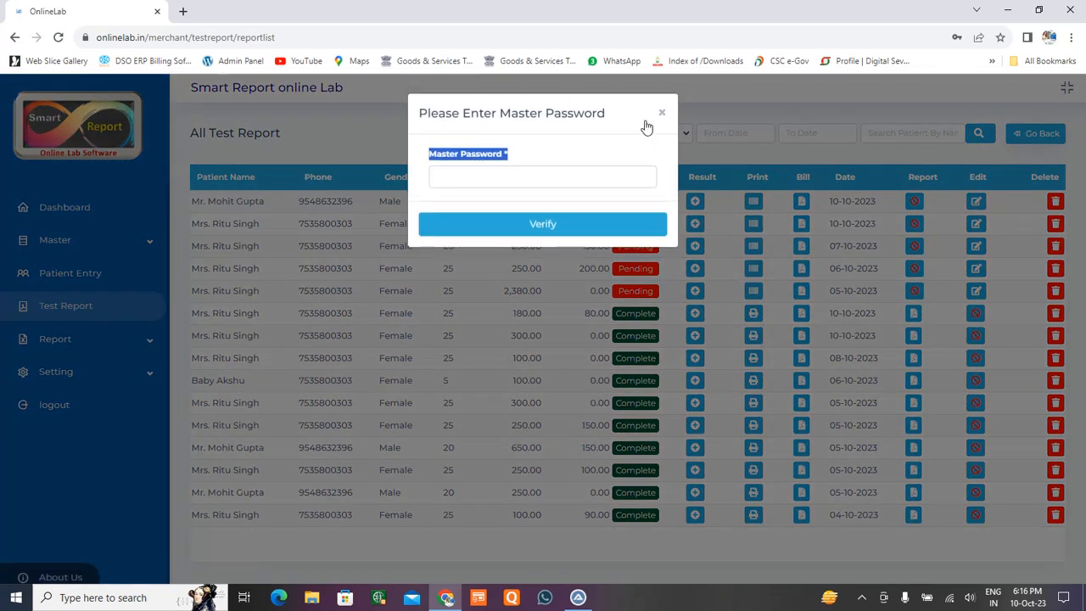
left_click(662, 117)
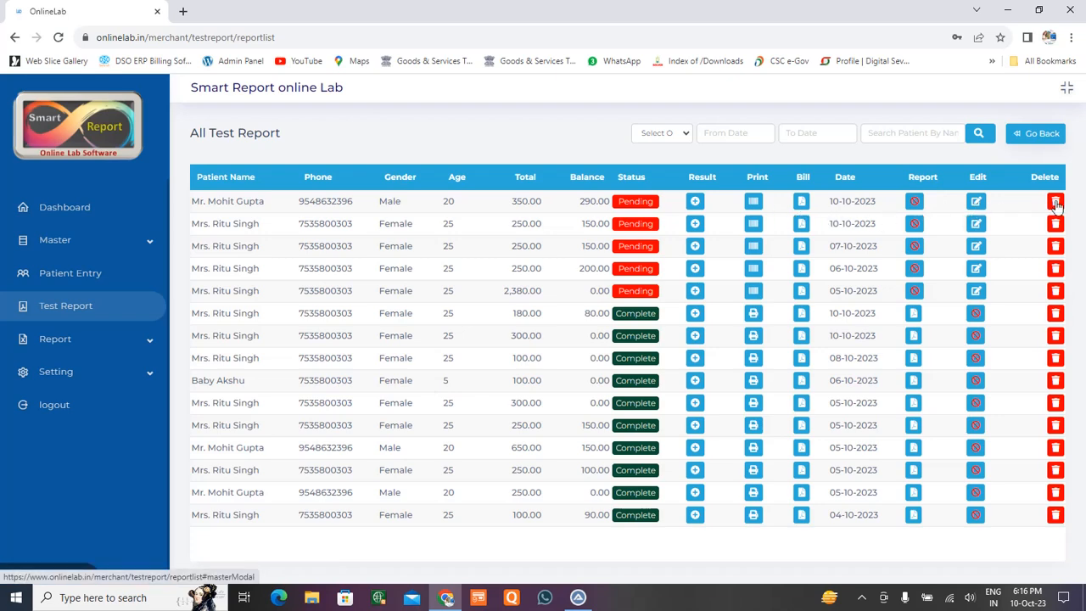
left_click(976, 201)
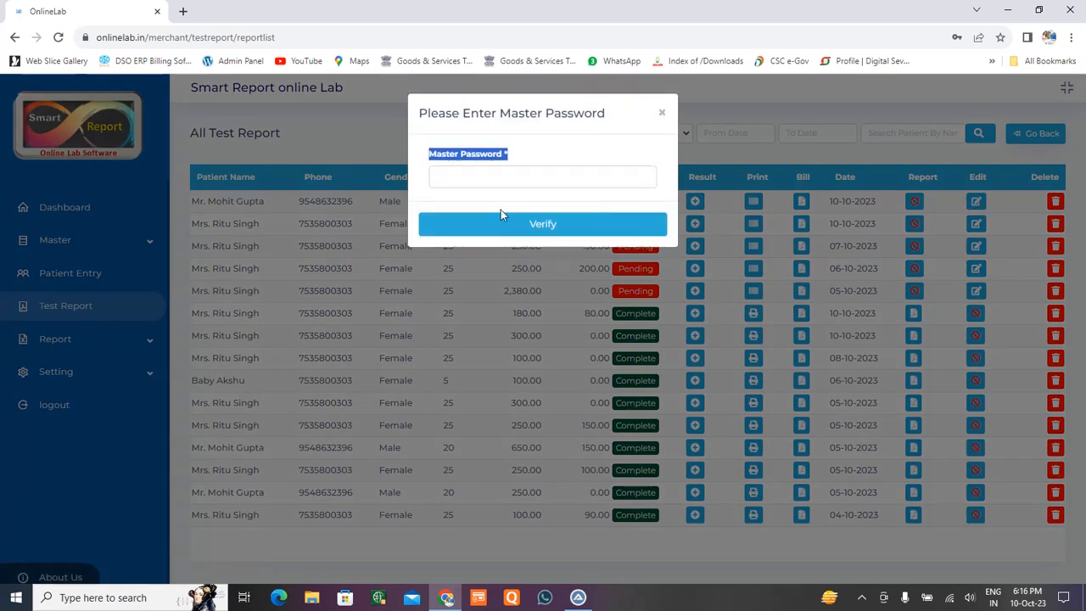
left_click(489, 185)
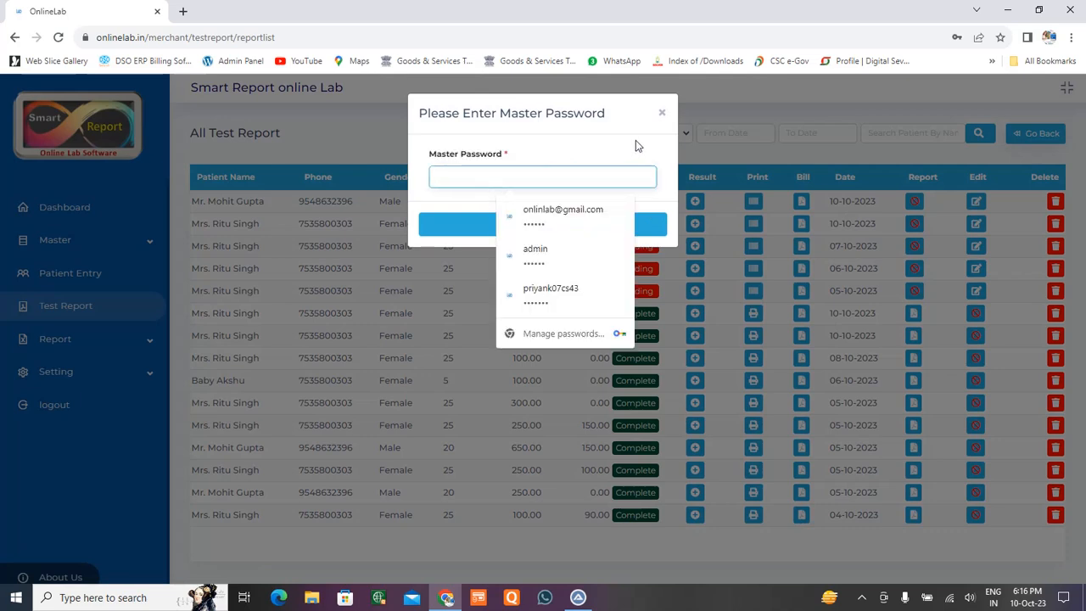
left_click(664, 111)
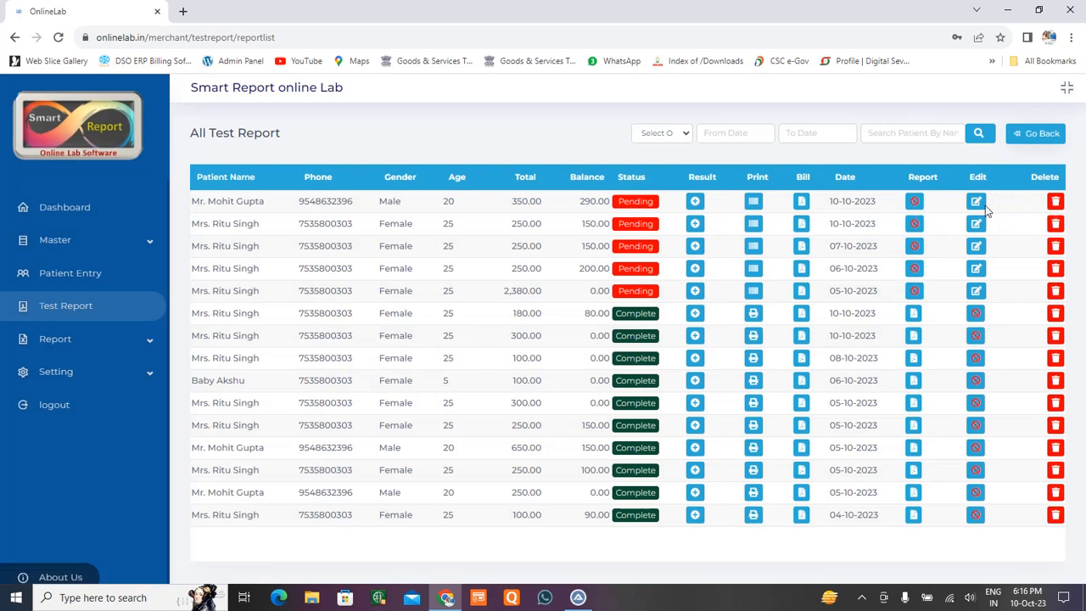
Open the top pending report for result entry and scroll through its tests.
left_click(695, 204)
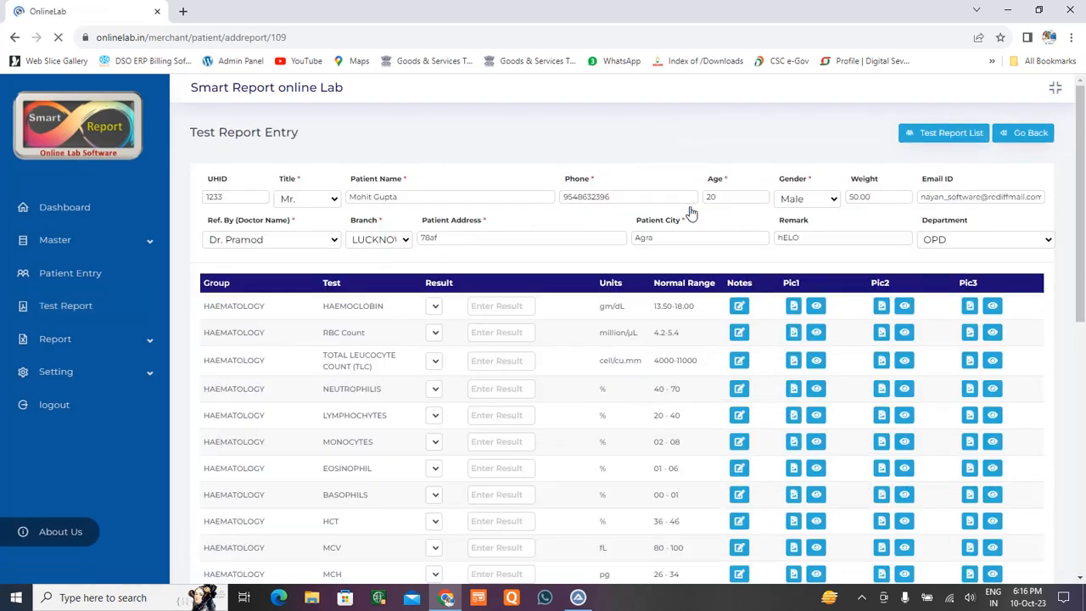
scroll(450, 304, "down", 2)
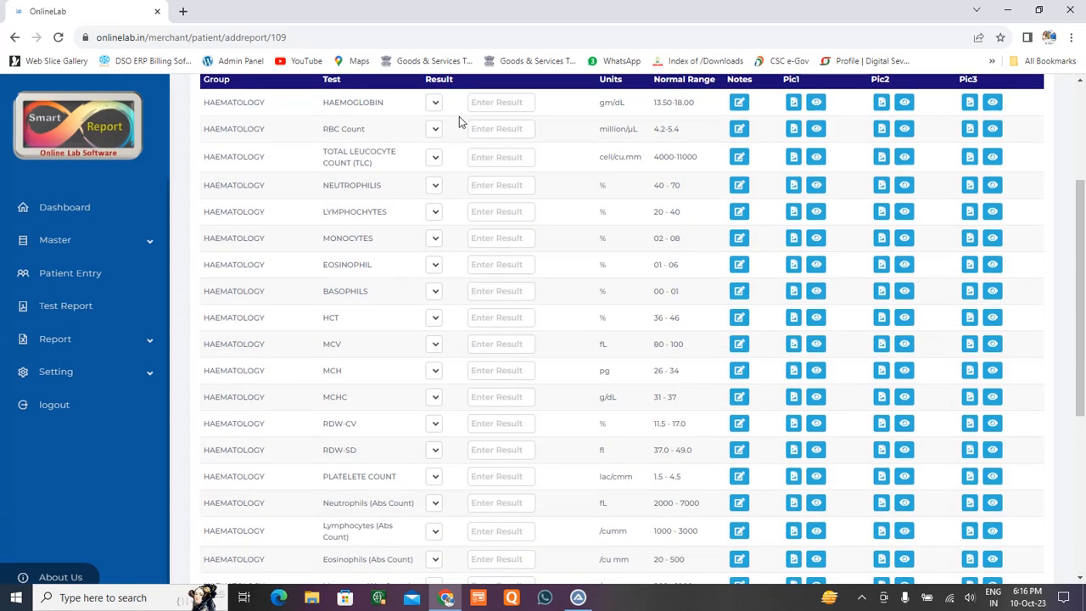
scroll(438, 476, "down", 1)
scroll(441, 494, "down", 3)
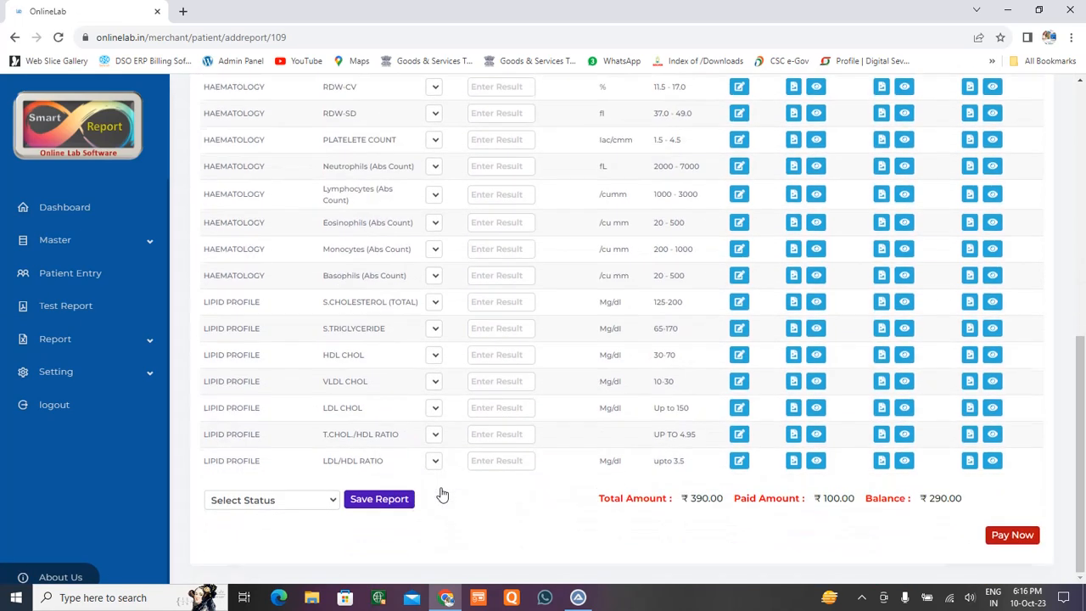
scroll(441, 494, "up", 5)
scroll(442, 494, "up", 2)
Enter Haemoglobin 10.5, RBC Count 4.5, TLC 5000, Neutrophils 45, Lymphocytes 40 and Monocytes 2.
left_click(484, 307)
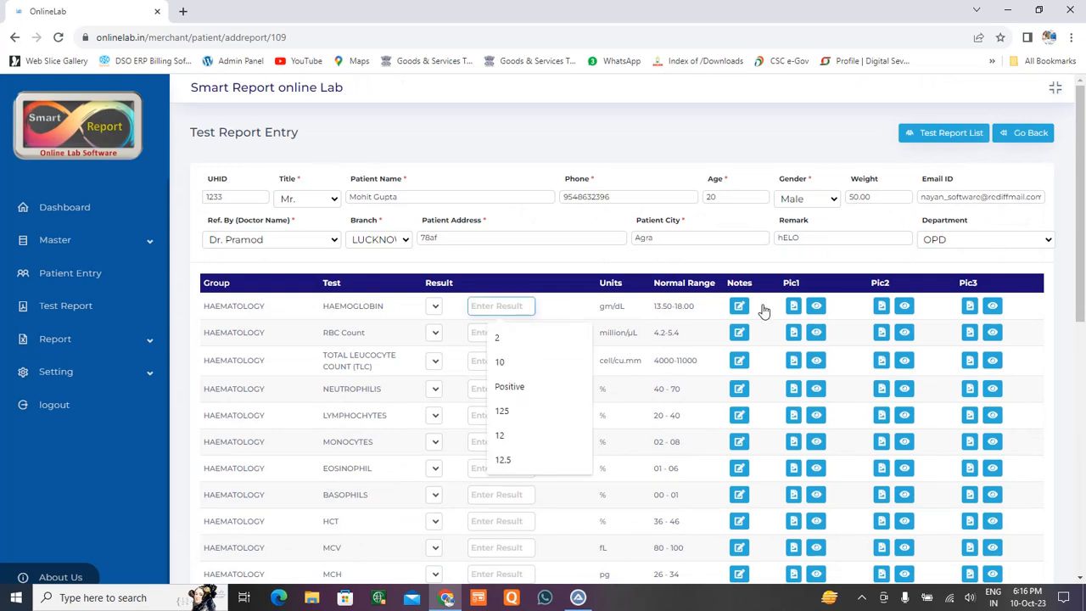
type("10.5")
key("Return")
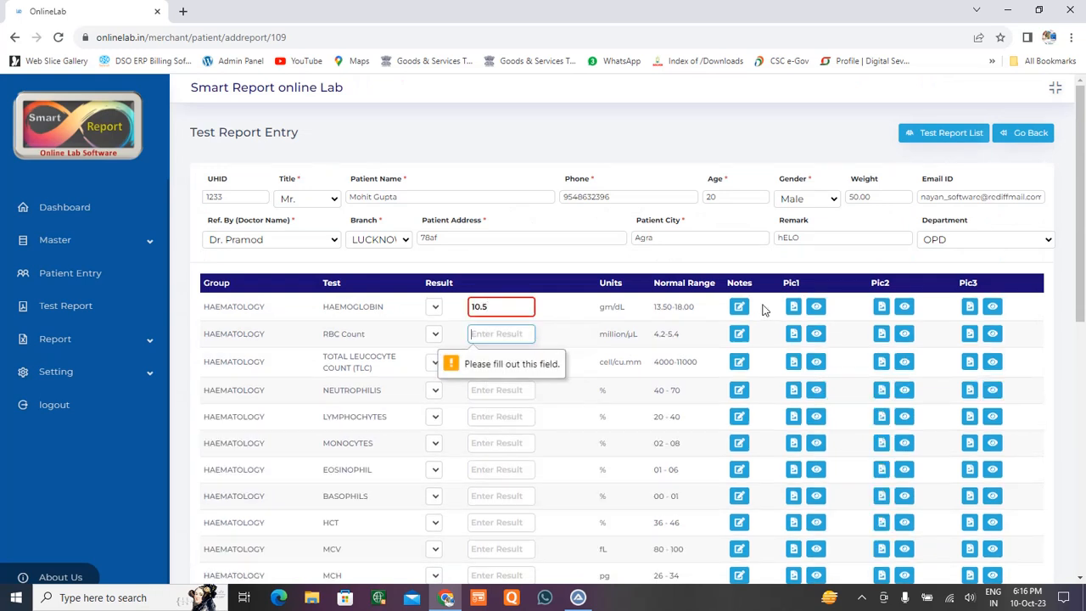
type("4.5")
key("Return")
type("5000")
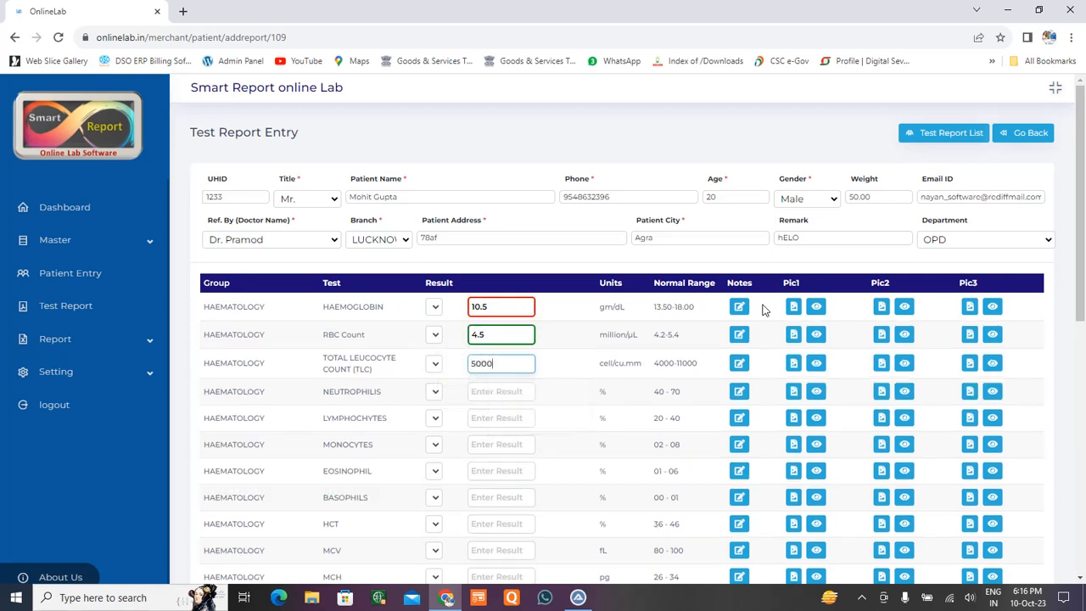
key("Return")
type("45")
key("Return")
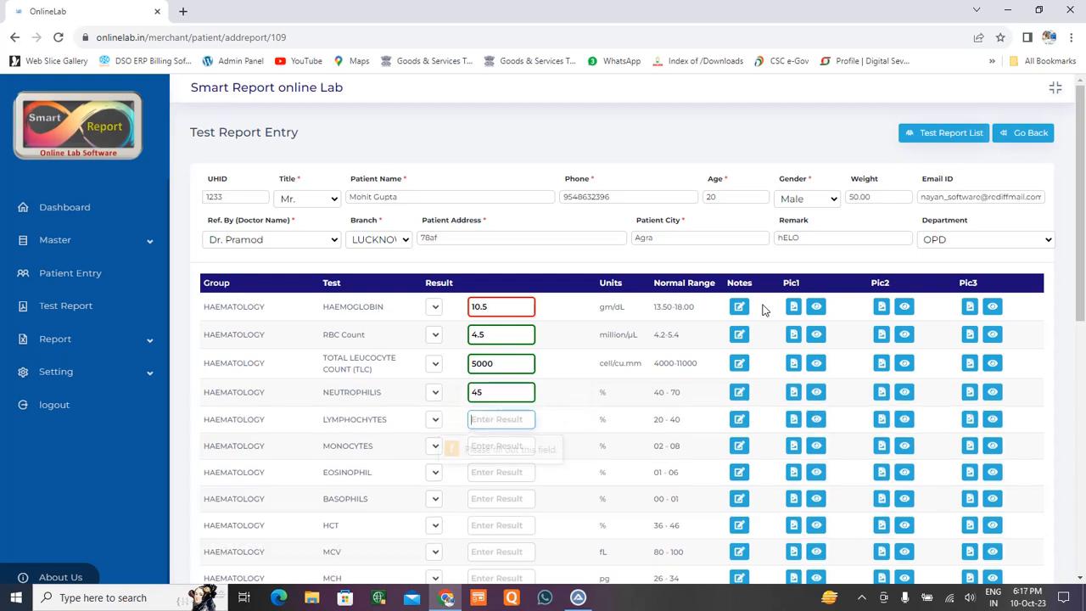
type("40")
key("Return")
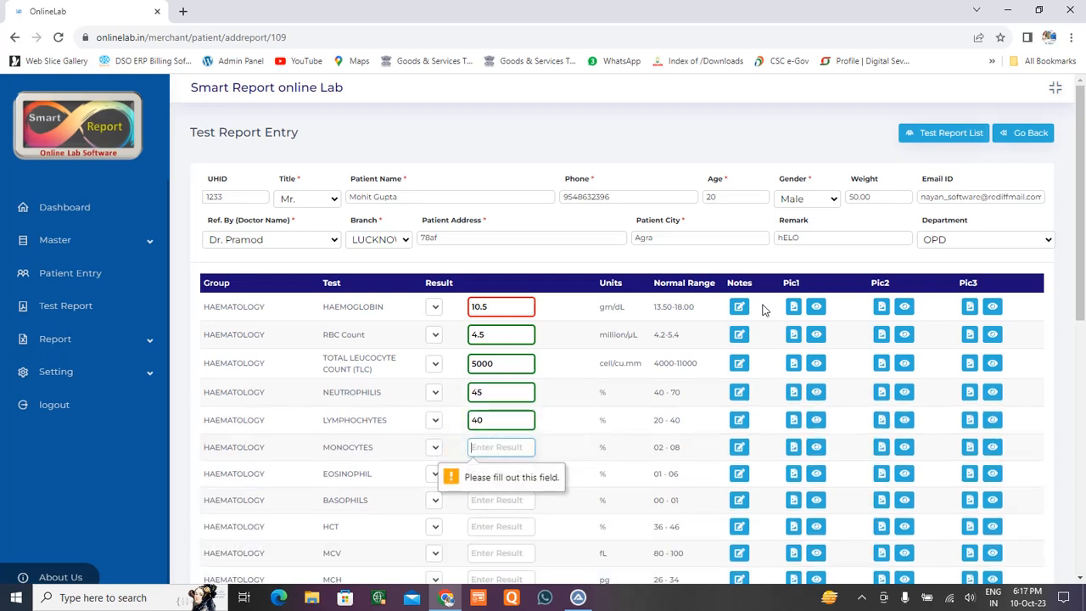
type("2")
key("Return")
Enter Eosinophil 54, Basophils 0, MCV 90 and MCH 34.
type("54")
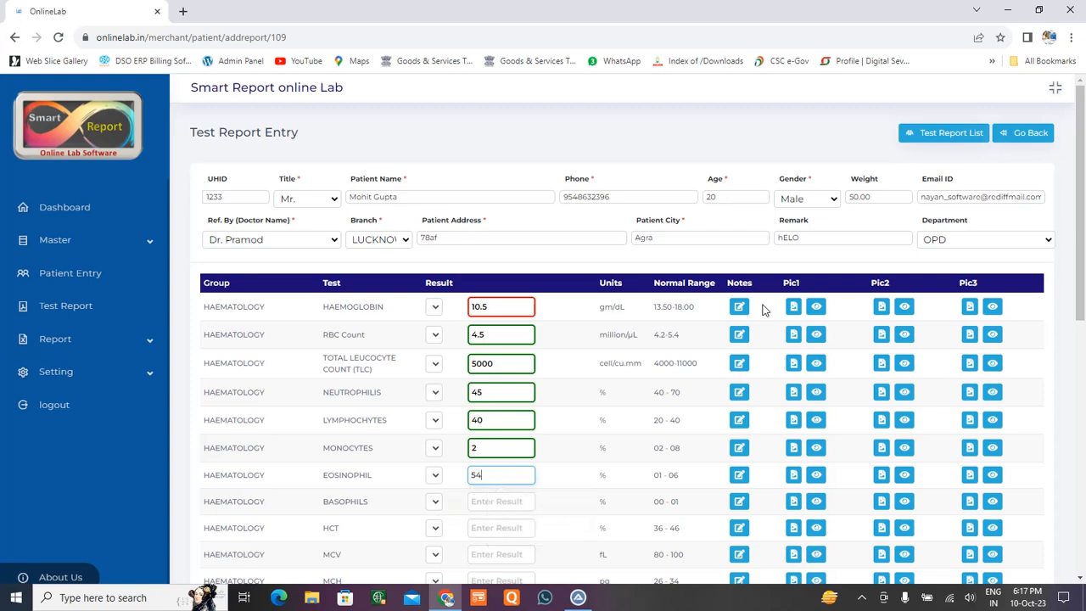
key("Return")
type("0")
key("Return")
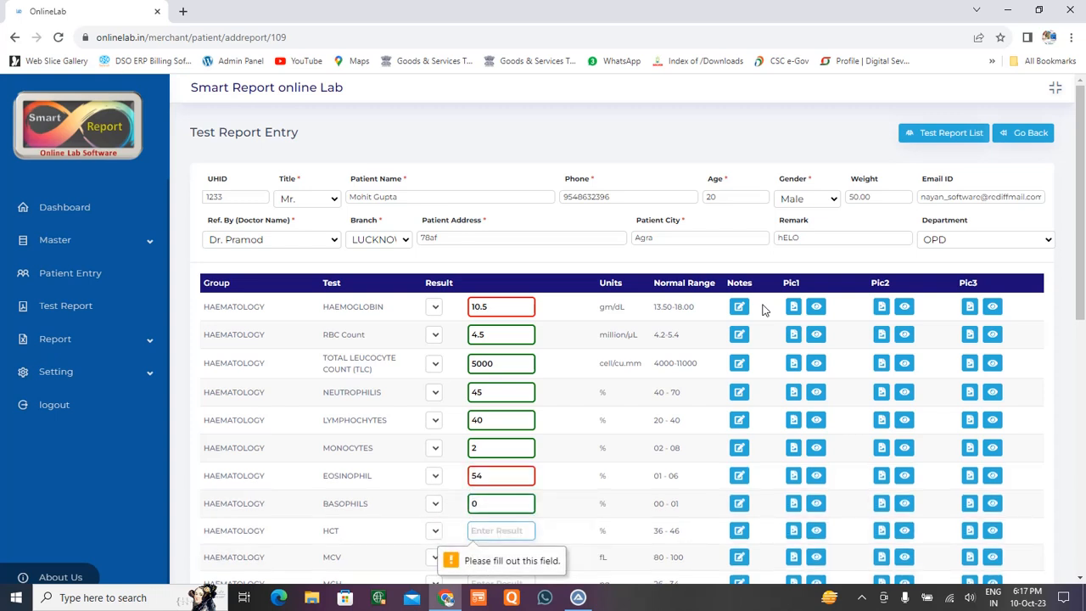
key("Return")
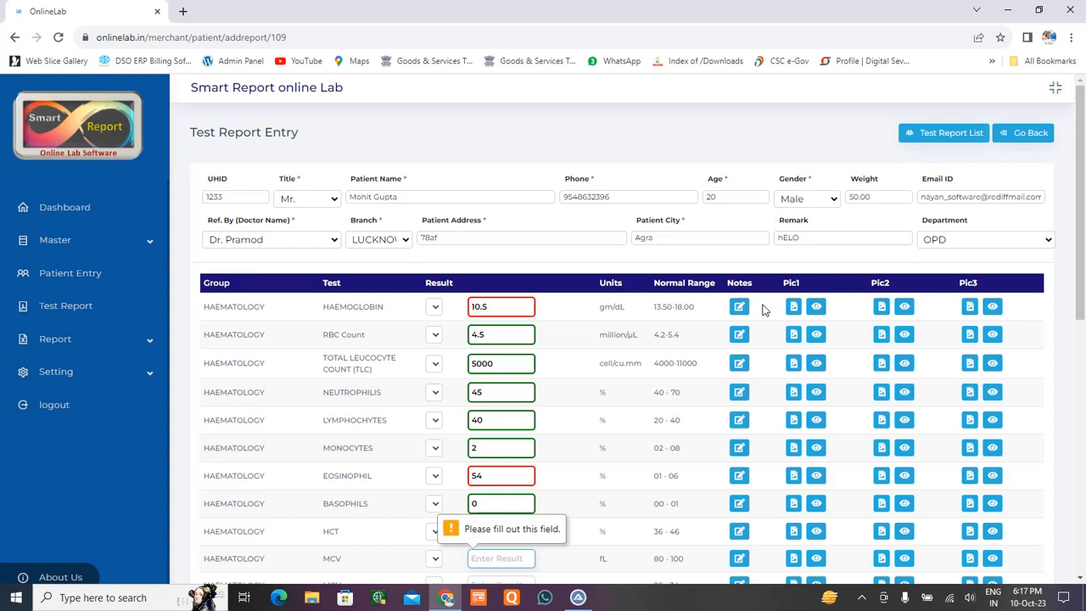
type("90")
key("Return")
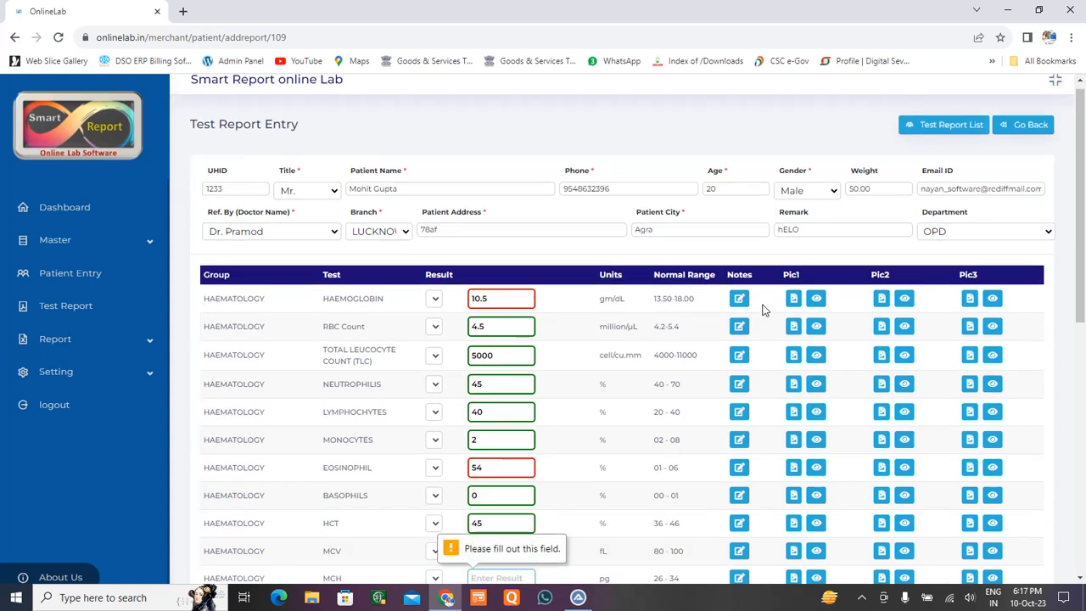
type("34")
key("Return")
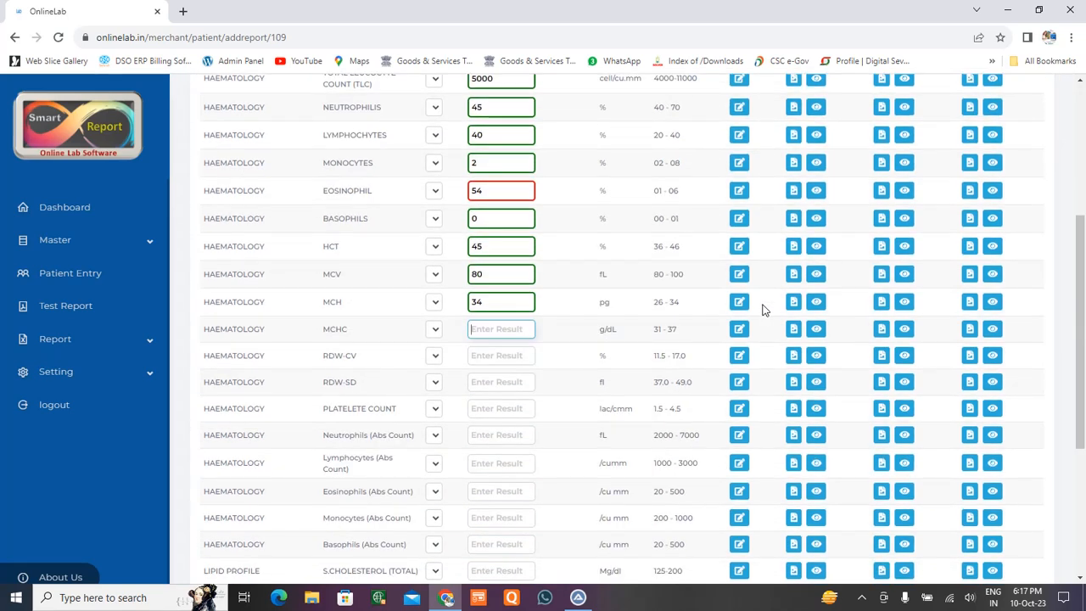
Enter MCHC 31, RDW-CV 12, RDW-SD 27 and Platelet Count 1.5.
type("31")
key("Return")
type("12")
key("Return")
type("27")
key("Return")
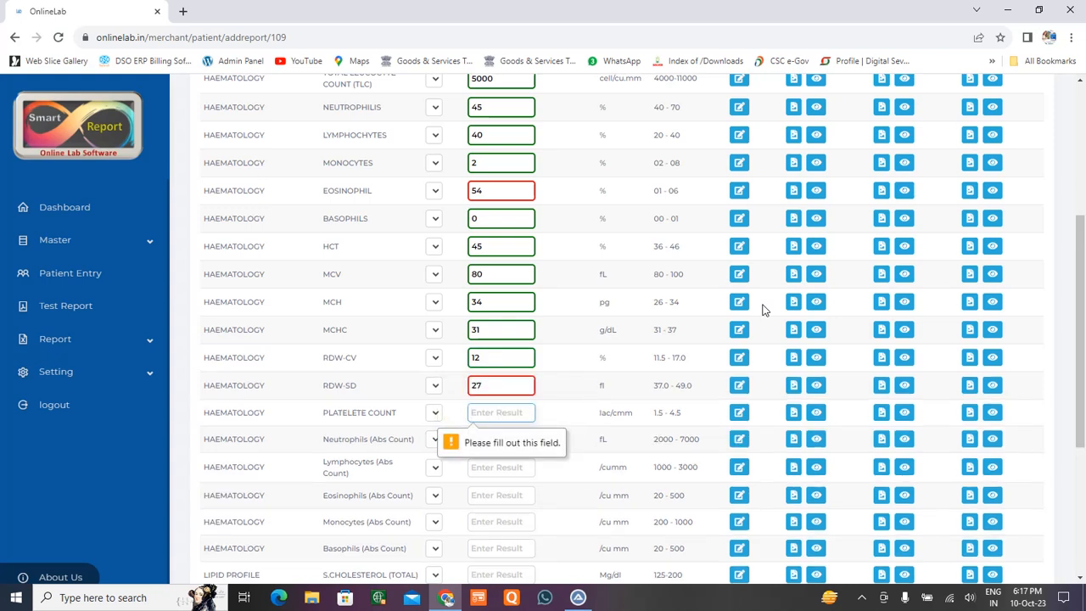
type("1.5")
key("Return")
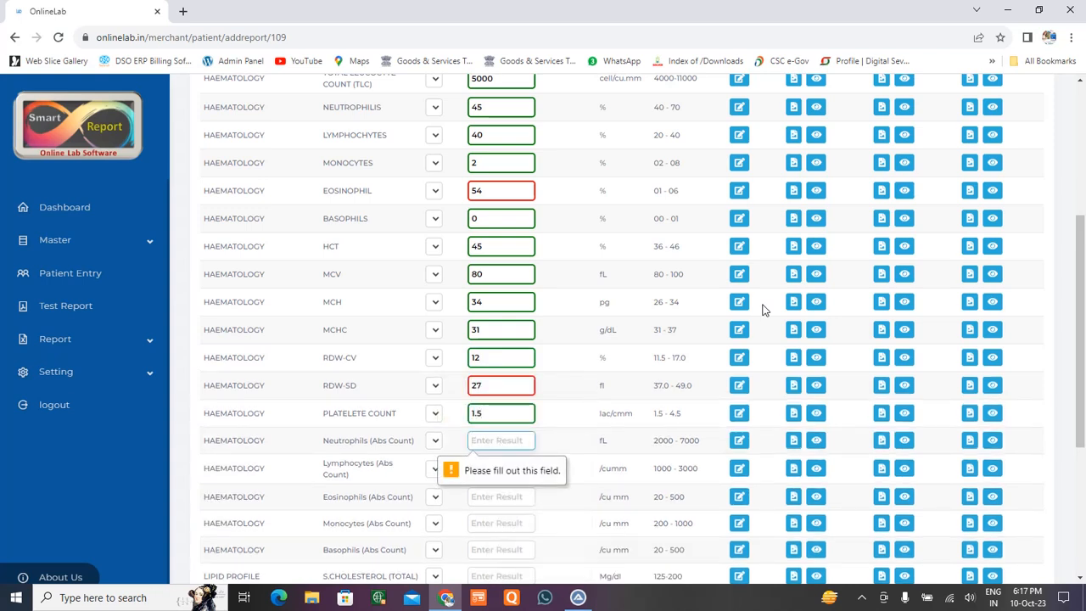
Enter absolute counts: Neutrophils 2000, Lymphocytes 80, Eosinophils 500, Monocytes 200, skipping Basophils.
type("2000")
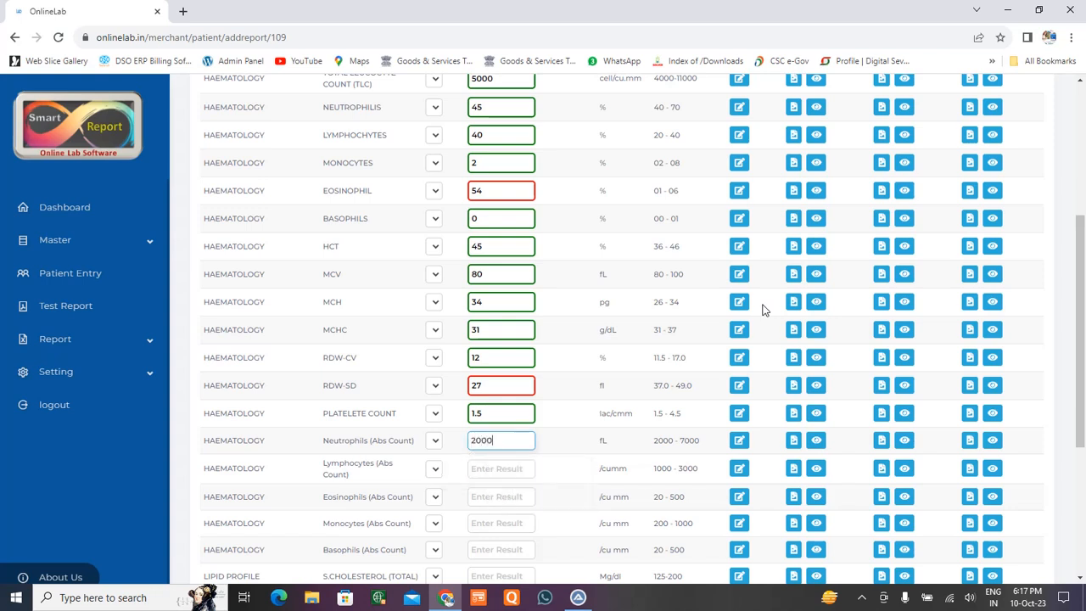
key("Return")
type("8000")
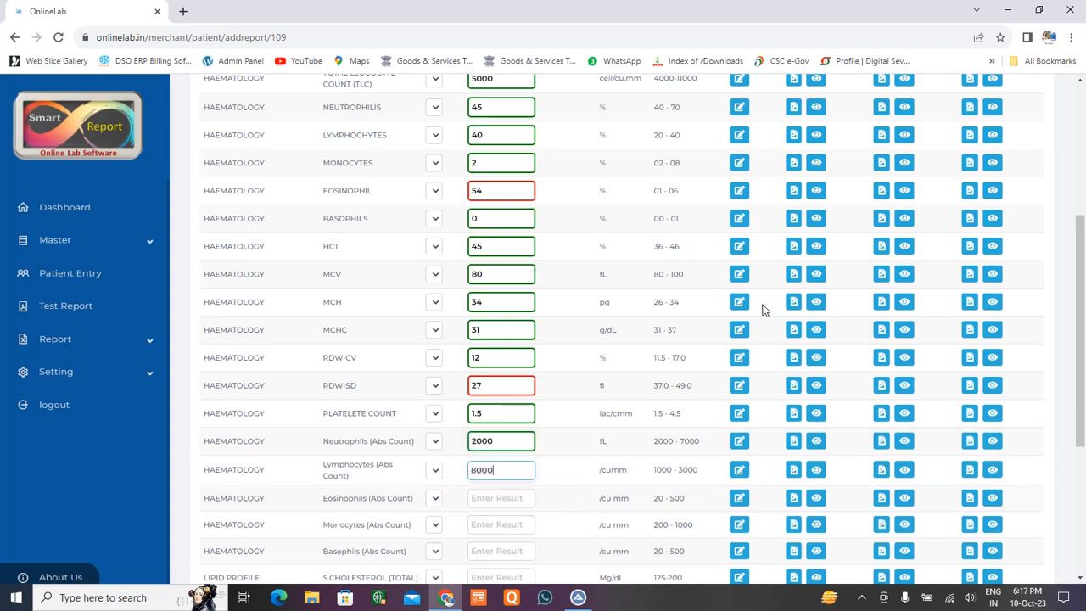
key("Return")
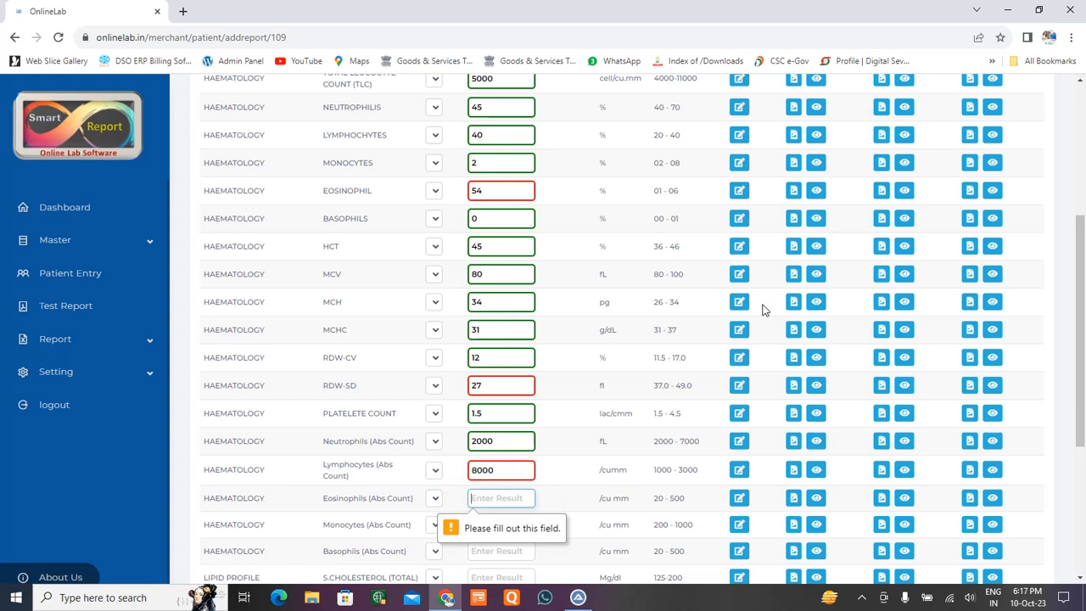
type("500")
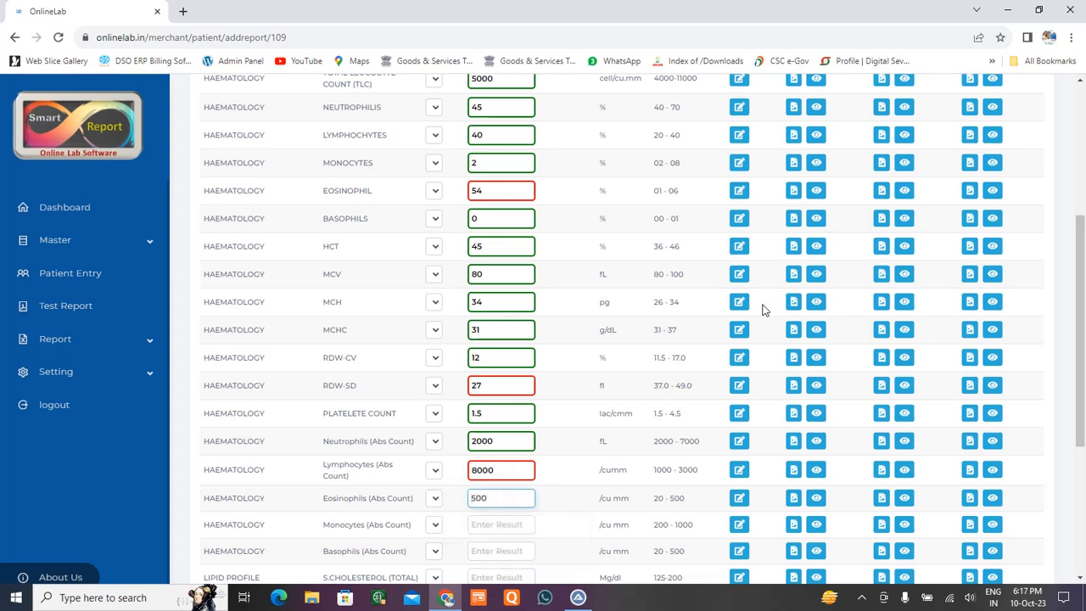
key("Return")
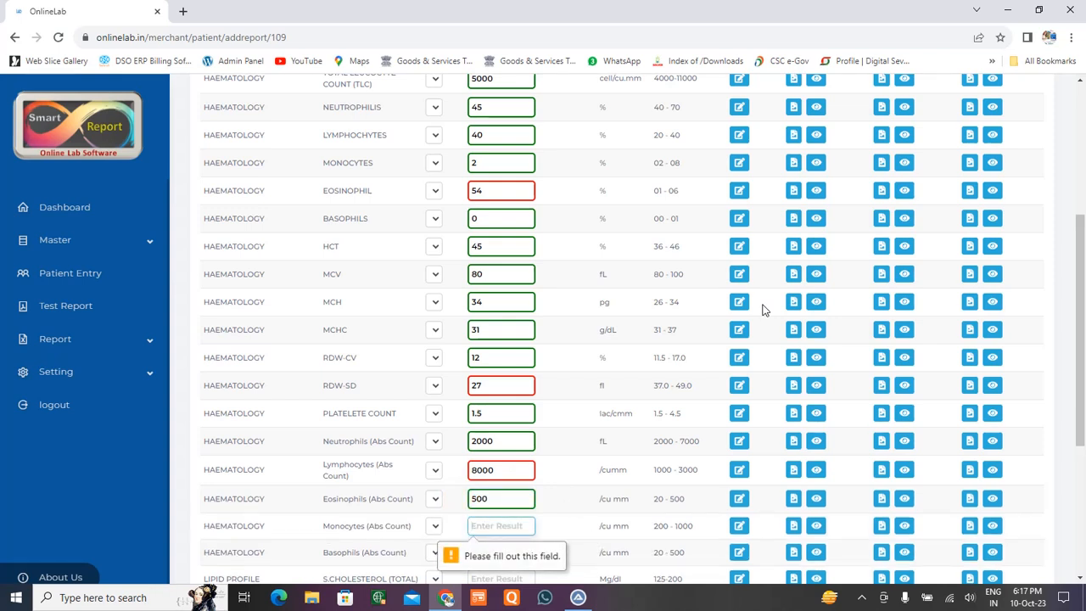
type("200")
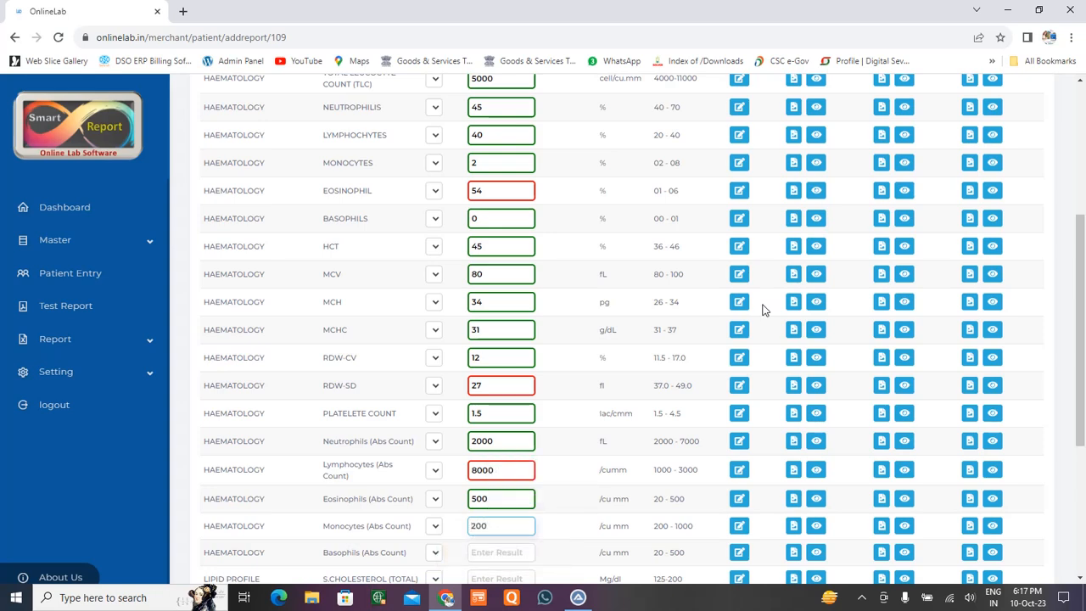
key("Return")
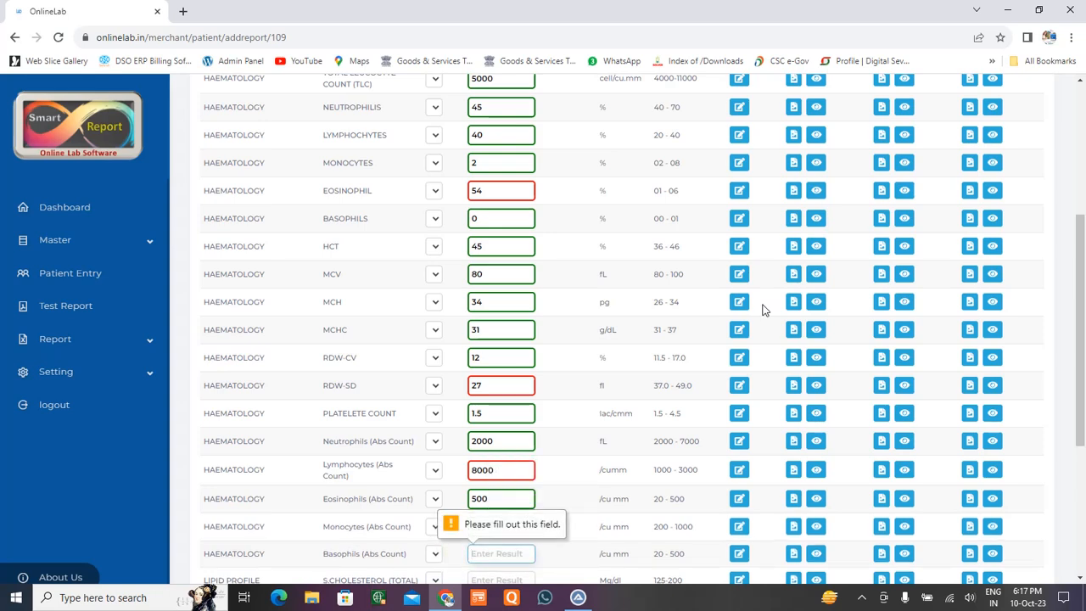
key("Return")
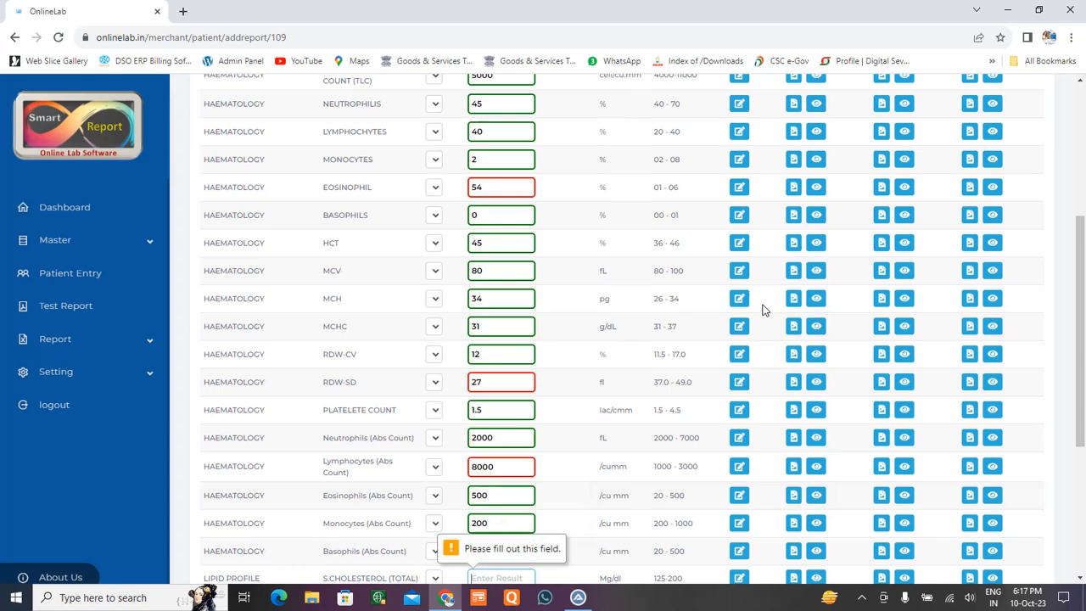
Enter lipid results: total cholesterol 130, triglyceride 65, HDL 30, VLDL 10, LDL 150.
type("130")
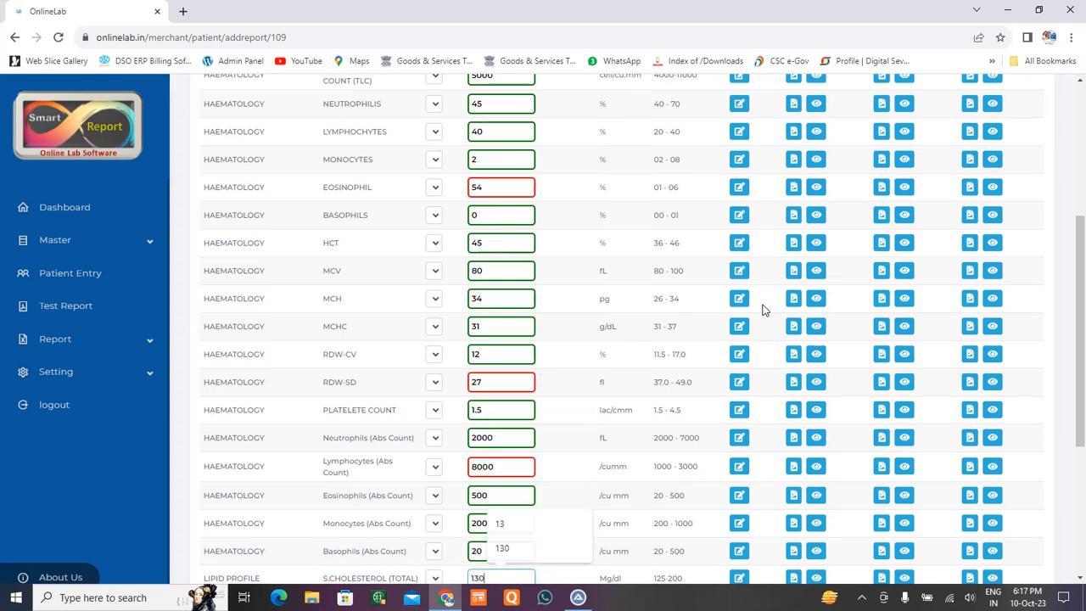
key("Return")
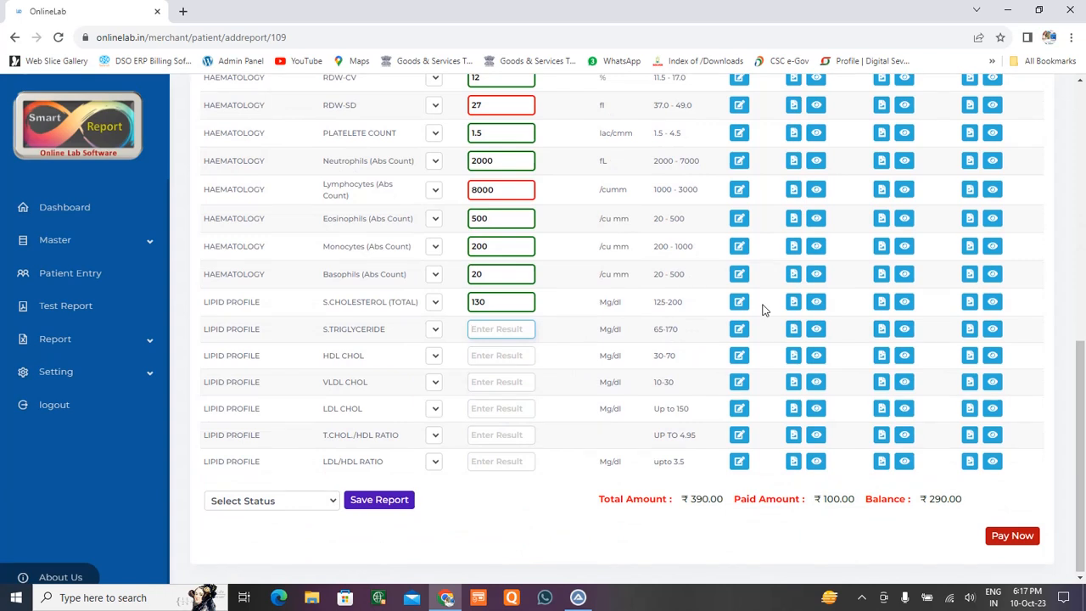
type("65")
key("Return")
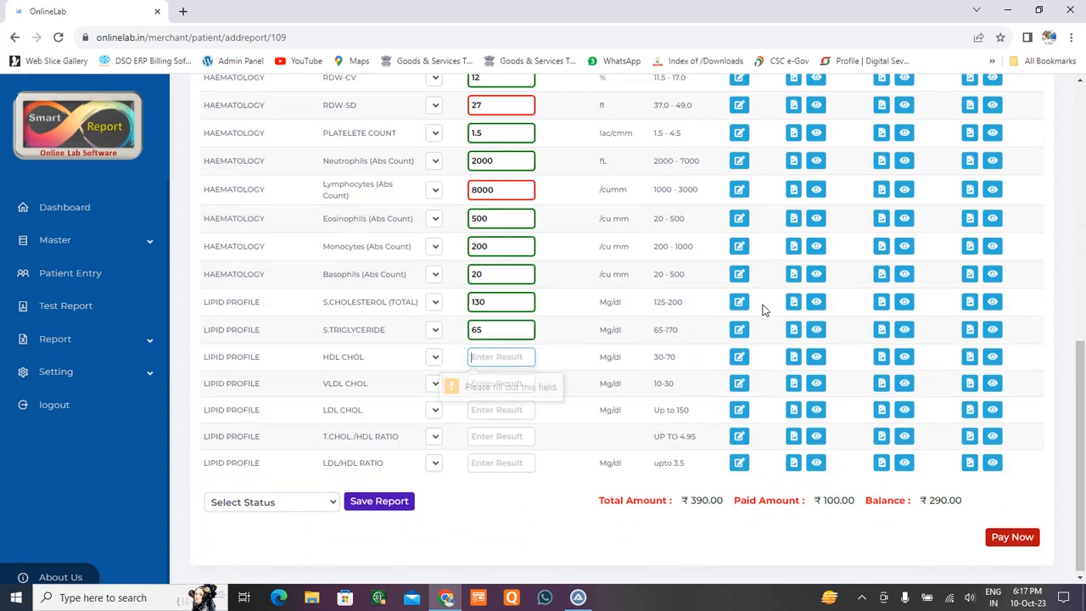
type("30")
key("Return")
type("10")
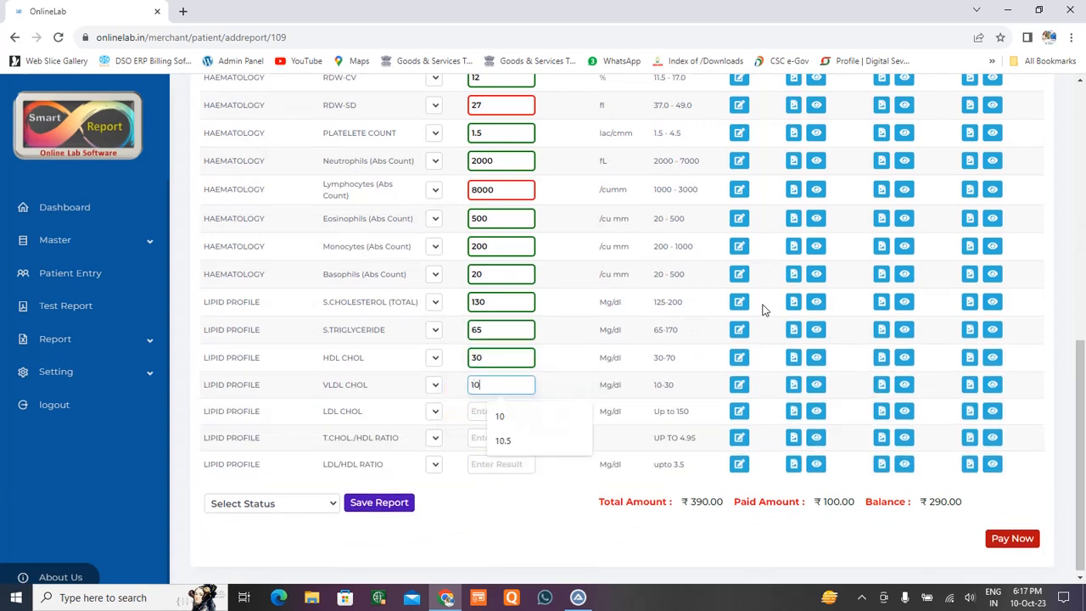
key("Return")
type("150")
key("Return")
Enter T.CHOL./HDL ratio 4.95 and LDL/HDL ratio 3.5, then review the results.
type("4.95")
key("Return")
type("3.5")
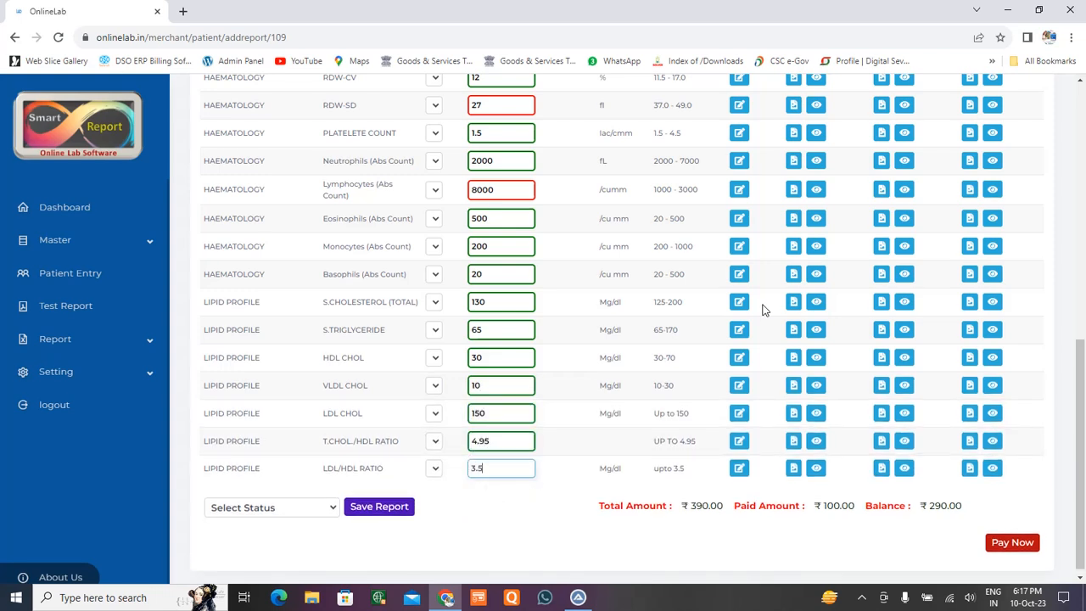
key("Return")
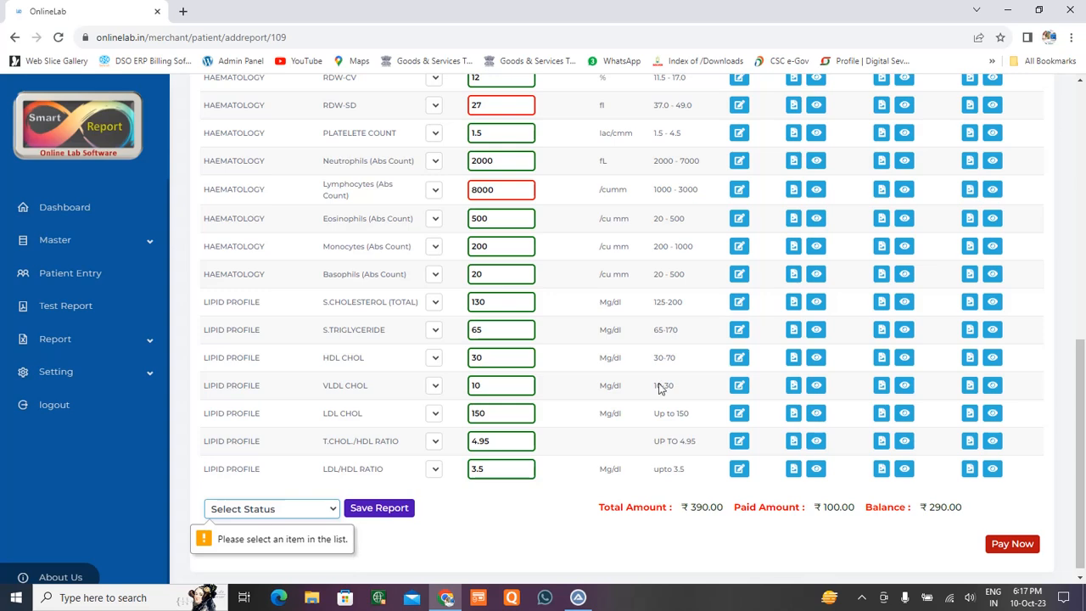
scroll(562, 449, "up", 4)
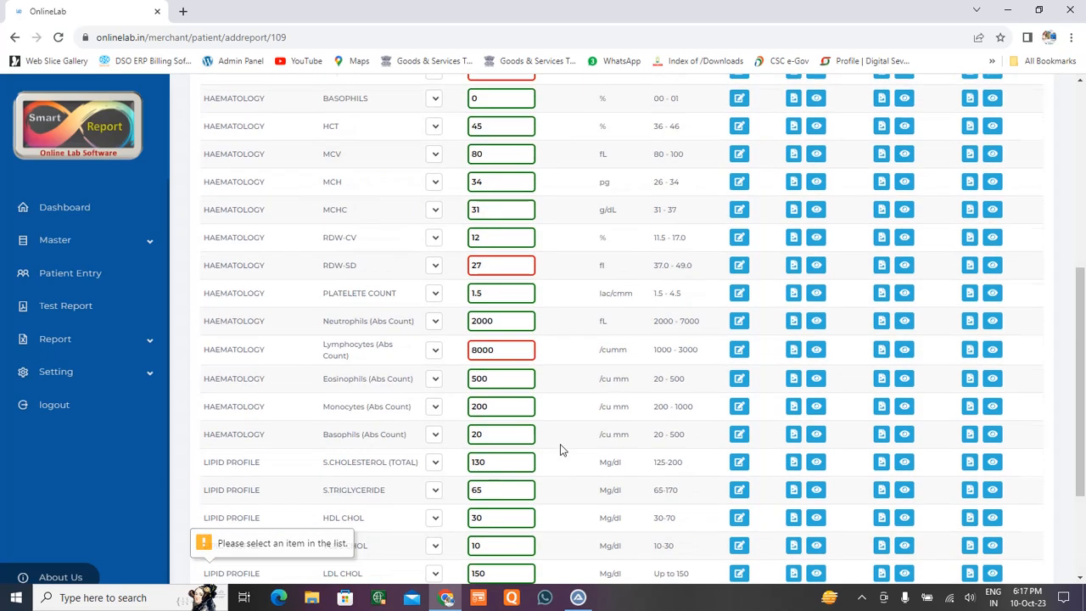
scroll(567, 370, "up", 3)
scroll(560, 357, "down", 1)
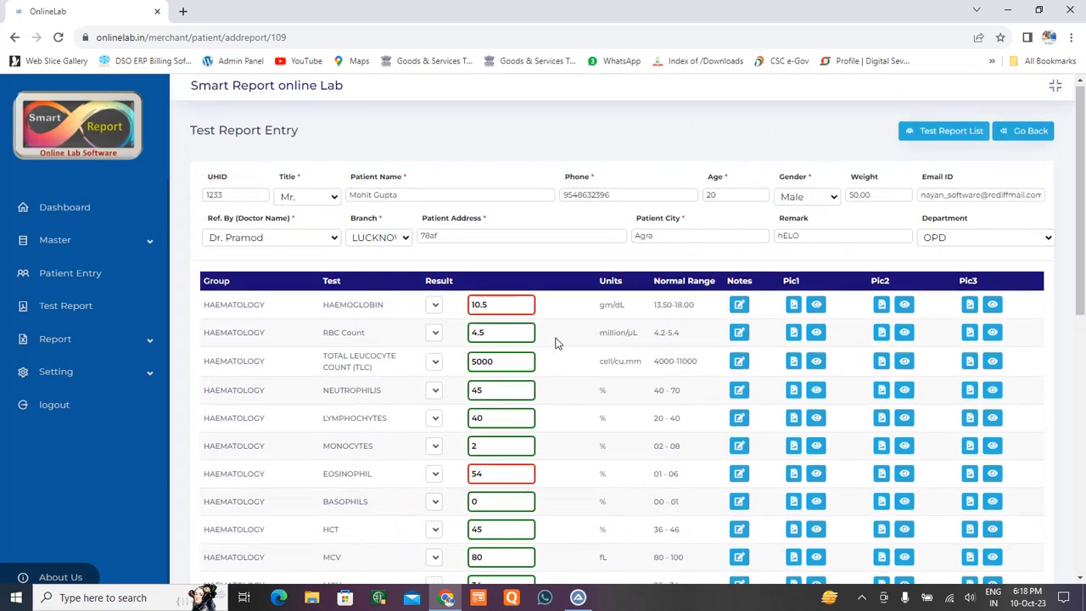
scroll(556, 342, "down", 10)
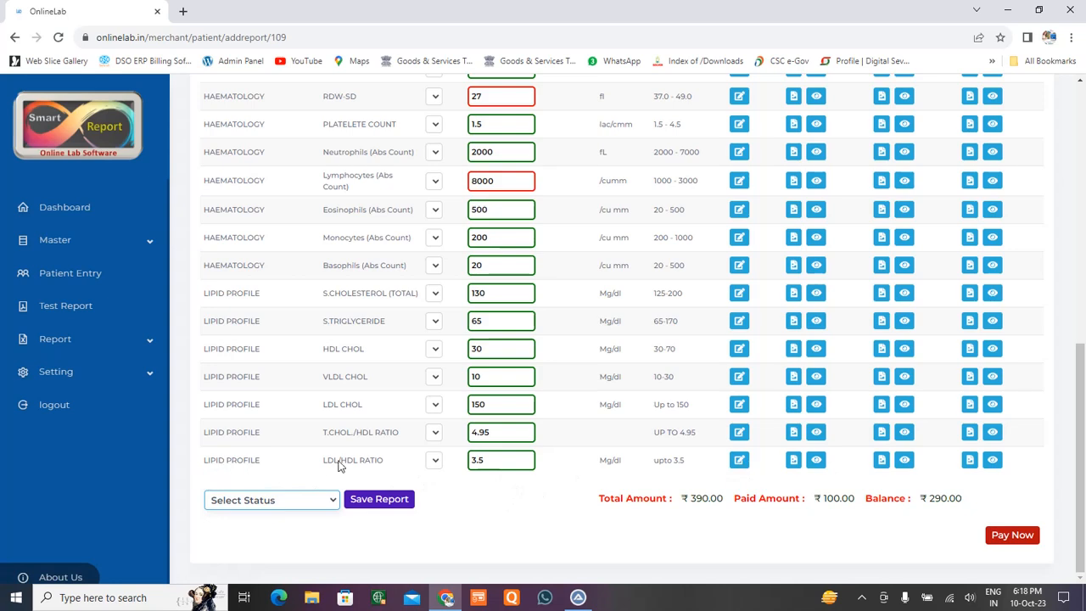
Save the LDL/HDL ratio's dyslipidemia note, acknowledge the confirmation, and open the status choices.
left_click(740, 465)
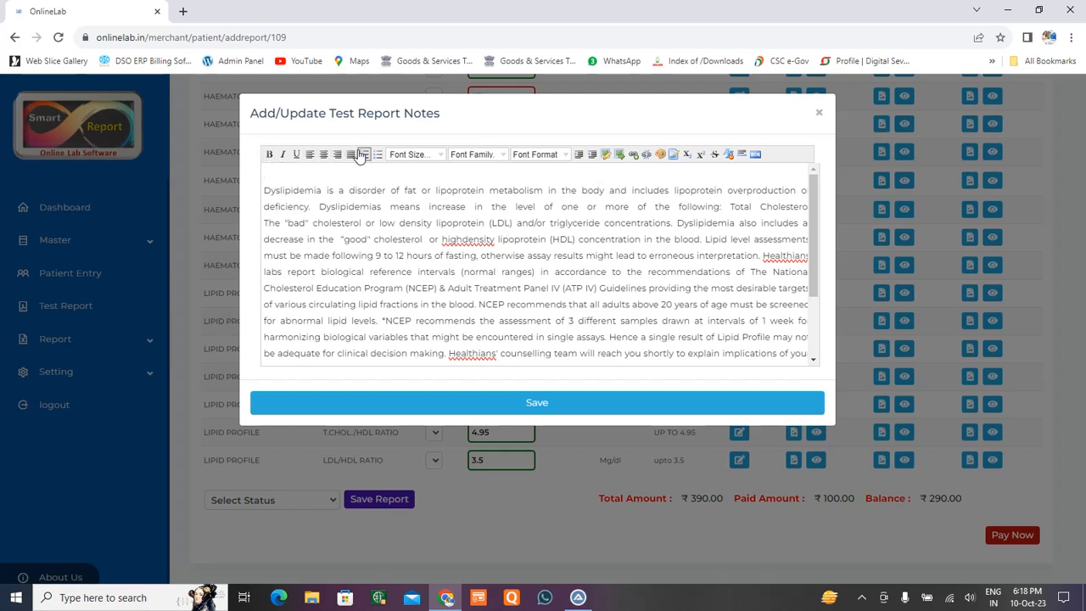
left_click(546, 404)
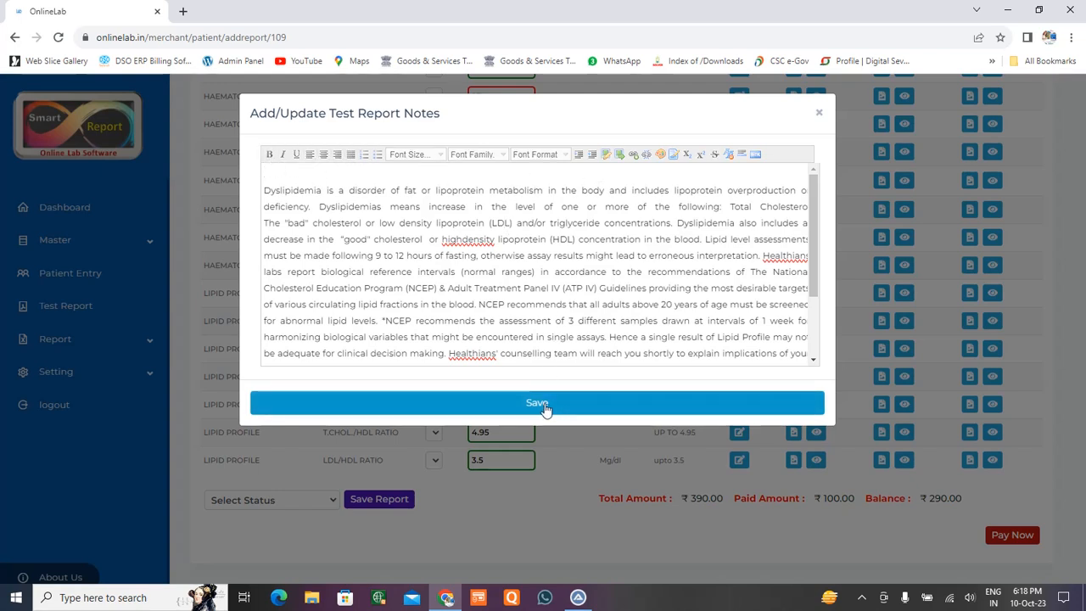
left_click(662, 115)
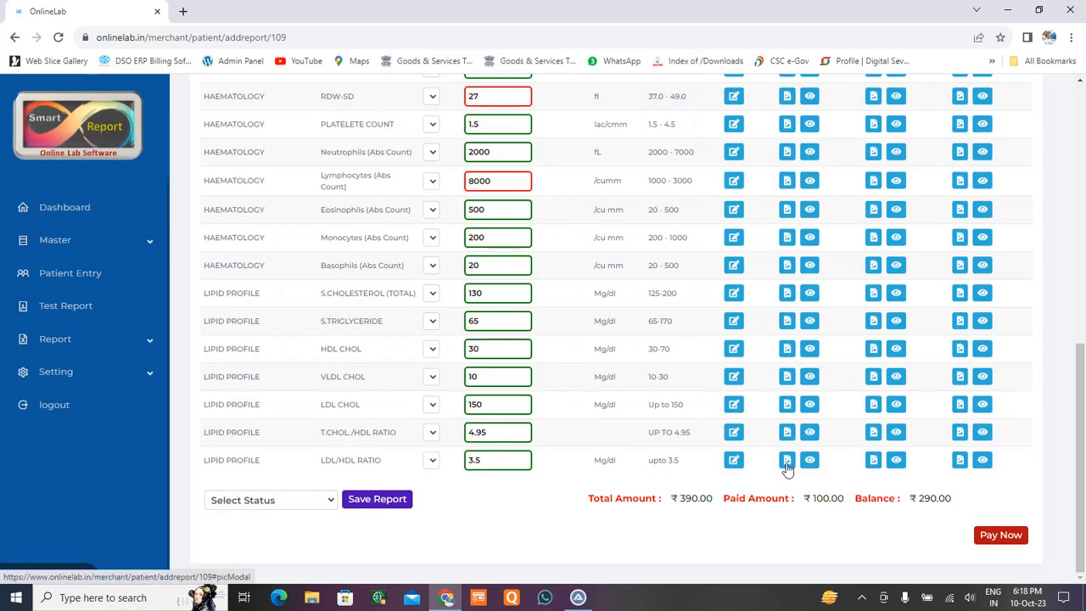
left_click(328, 502)
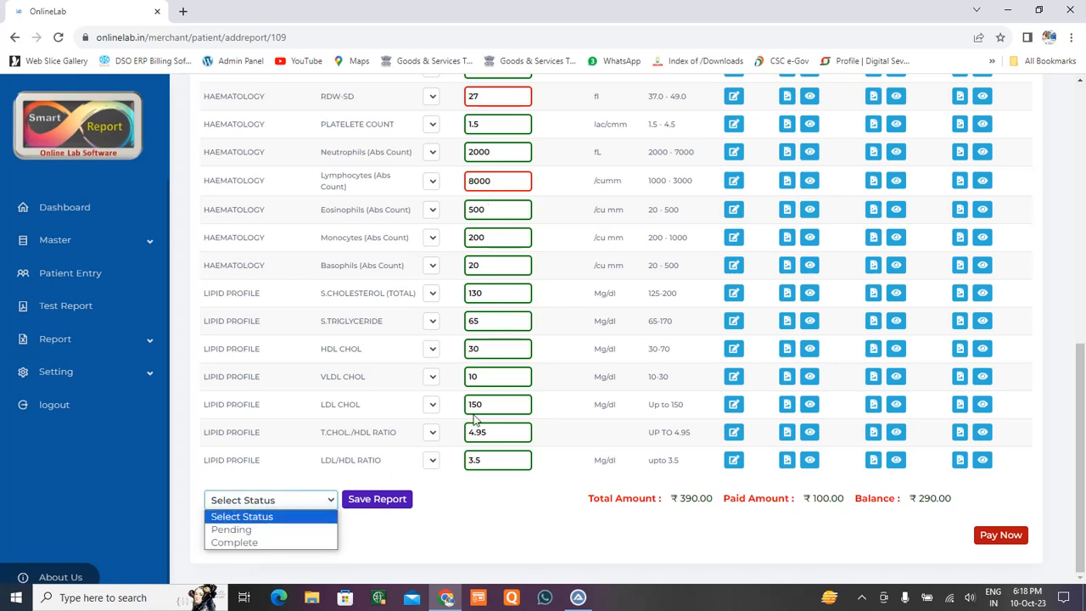
Mark the report Complete and save it, leaving total 390.00, paid 100.00, balance 290.00.
left_click(266, 543)
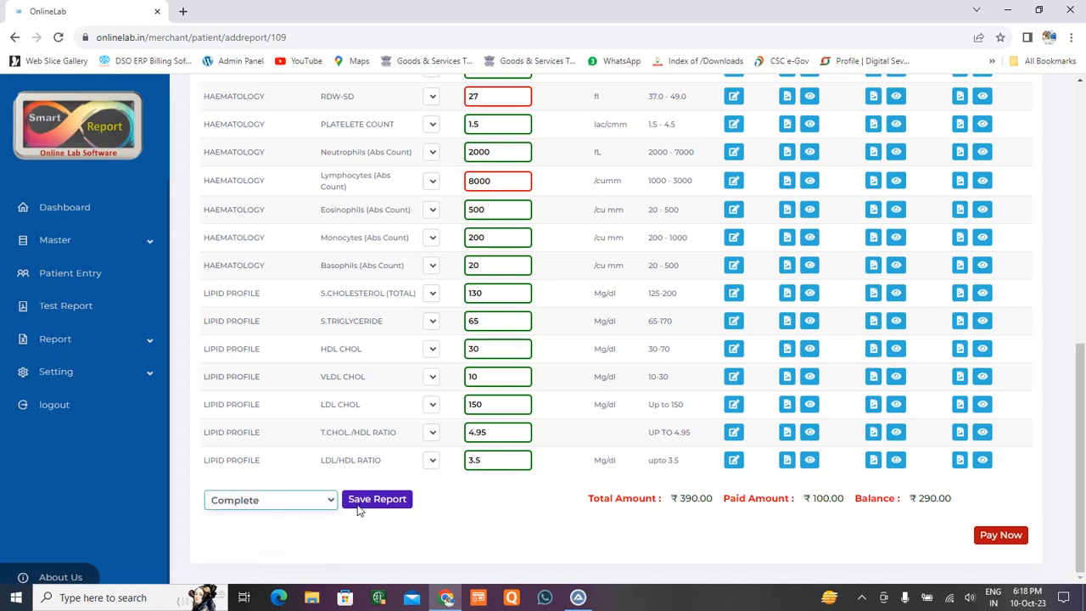
left_click(381, 501)
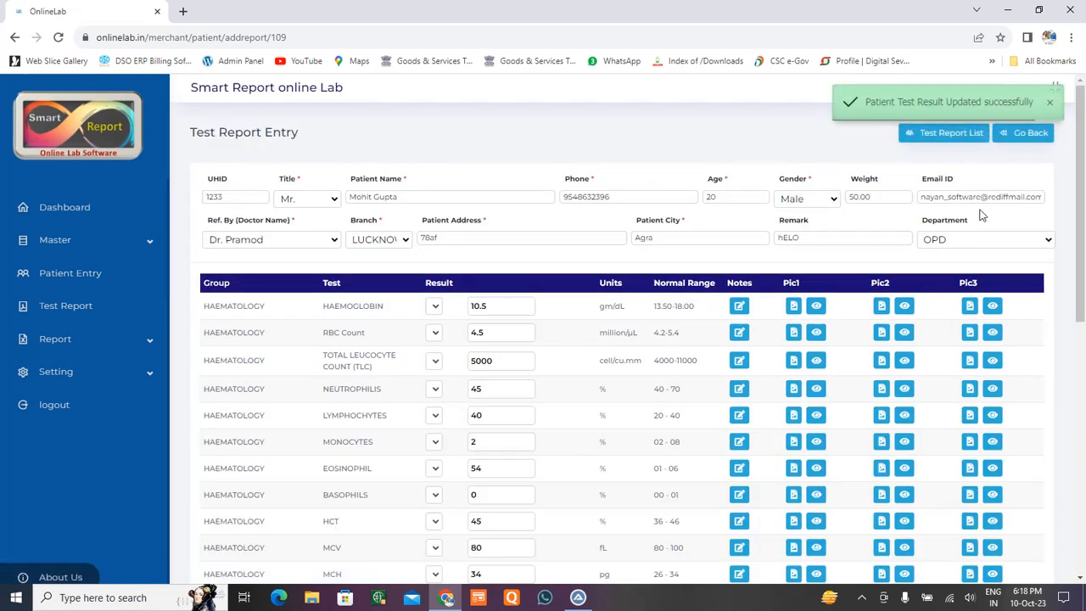
scroll(852, 397, "down", 10)
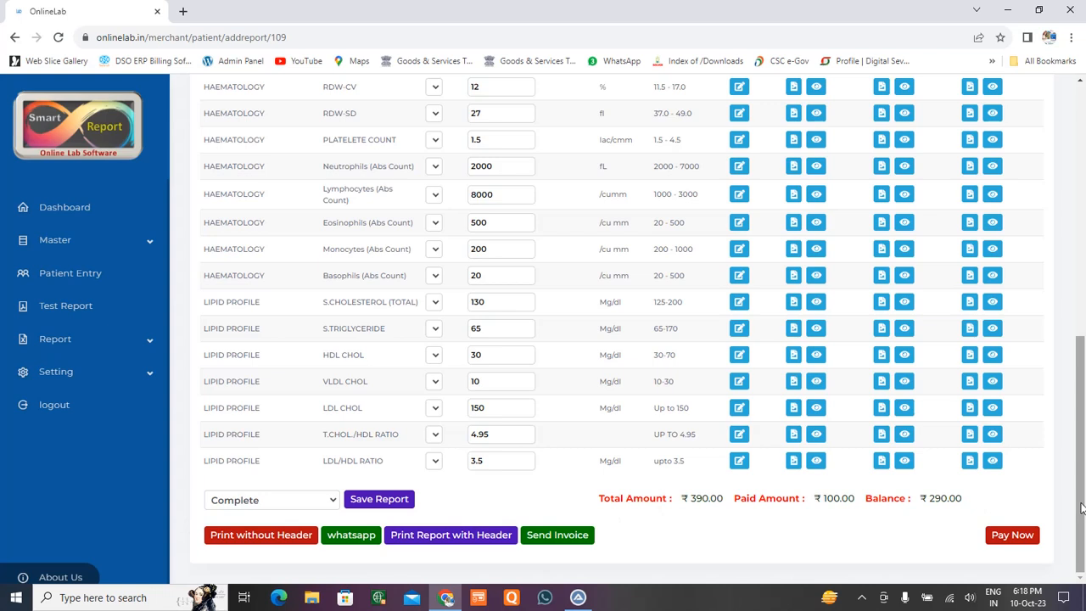
Pay the 290 balance by Card, bringing paid to 390.00 and balance to 0.00.
double_click(939, 500)
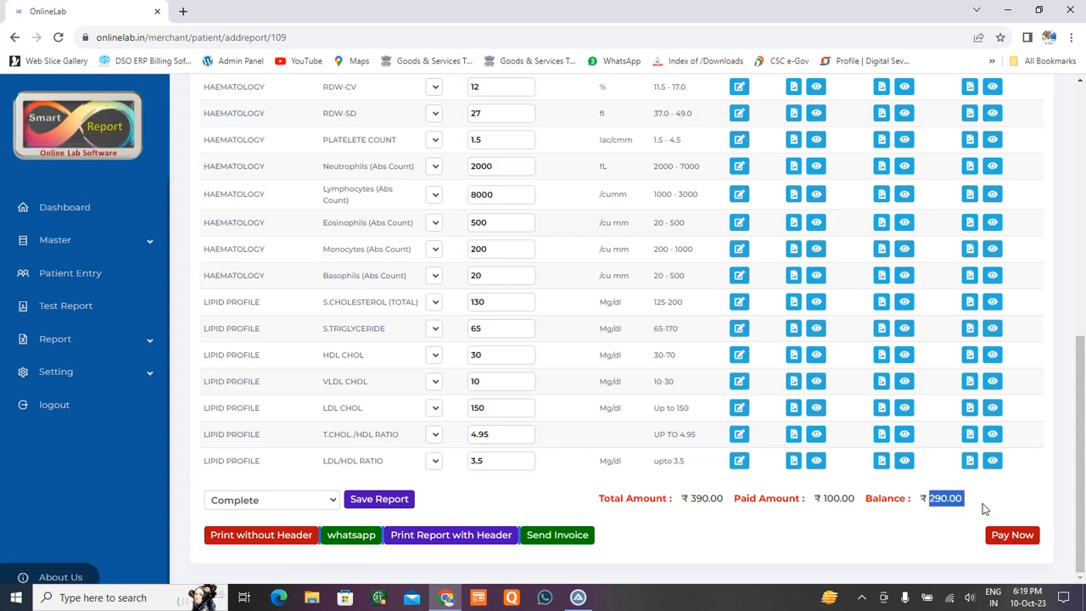
left_click(1020, 537)
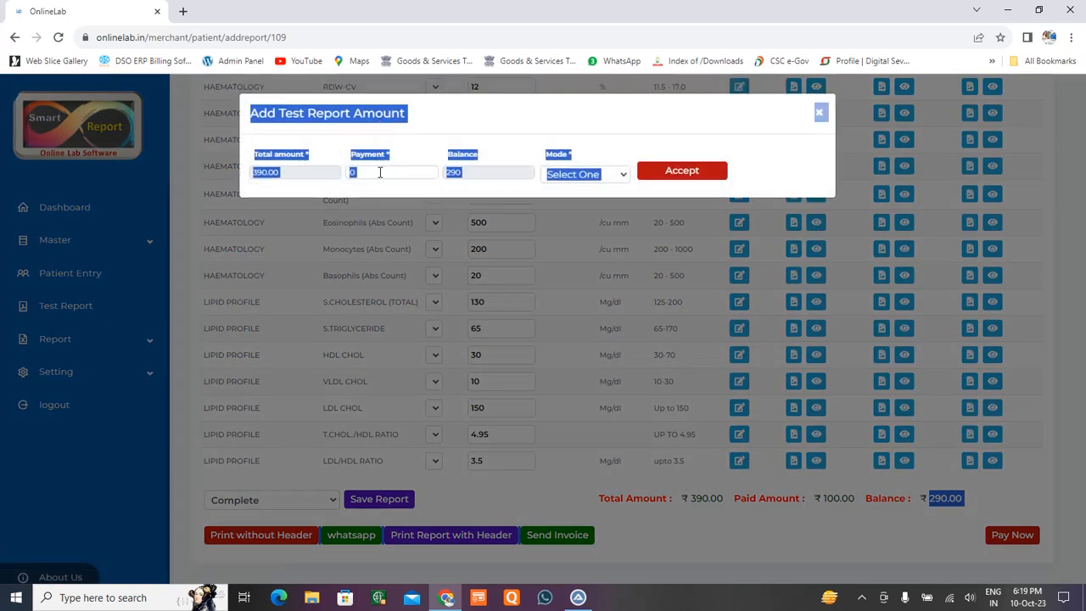
left_click(353, 173)
key("BackSpace")
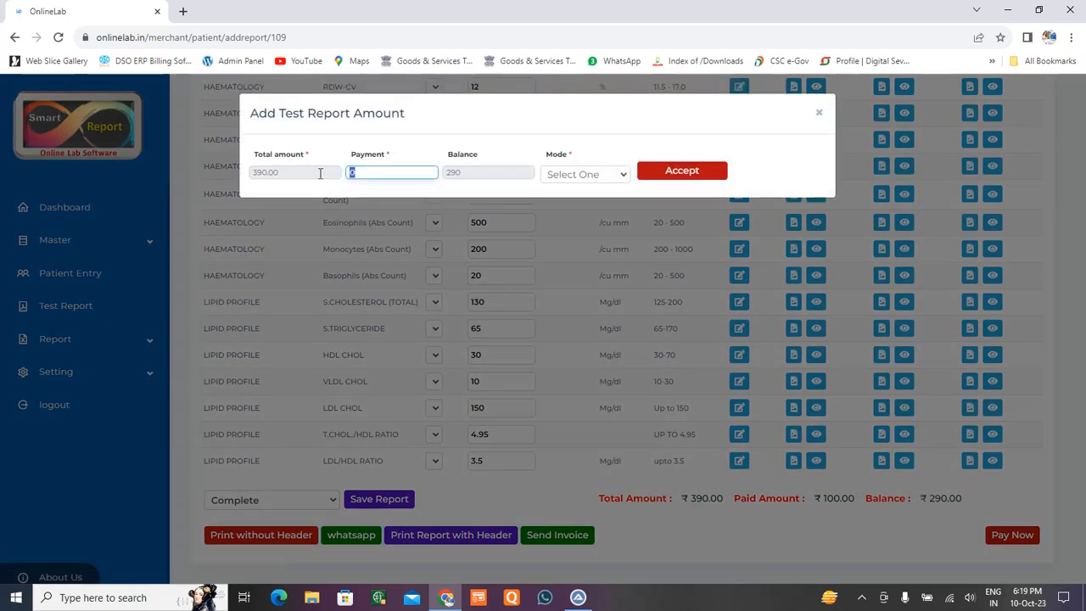
type("290")
left_click(616, 175)
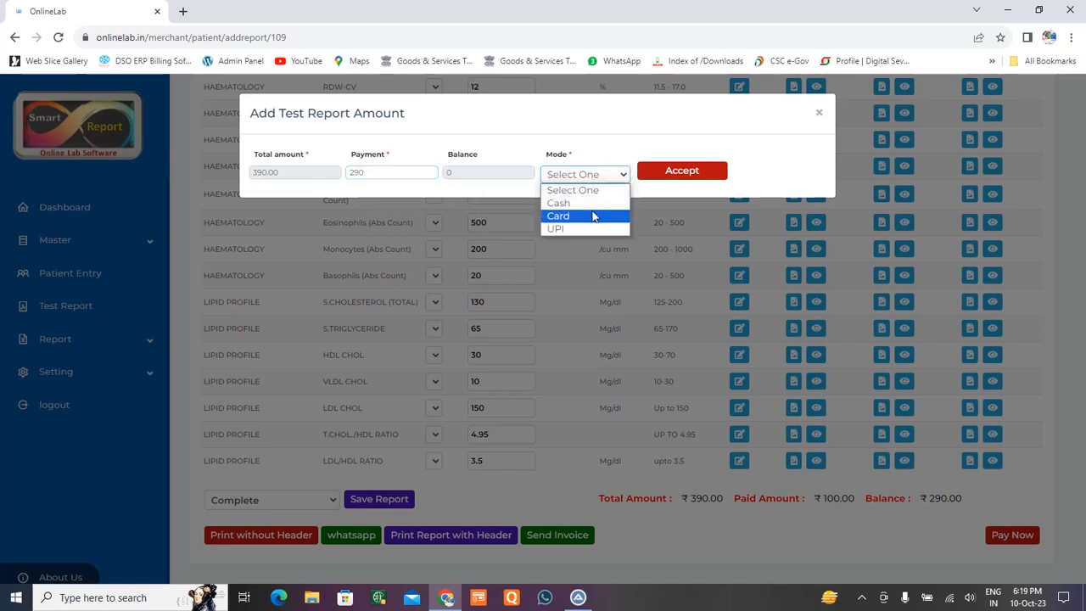
left_click(598, 216)
left_click(663, 179)
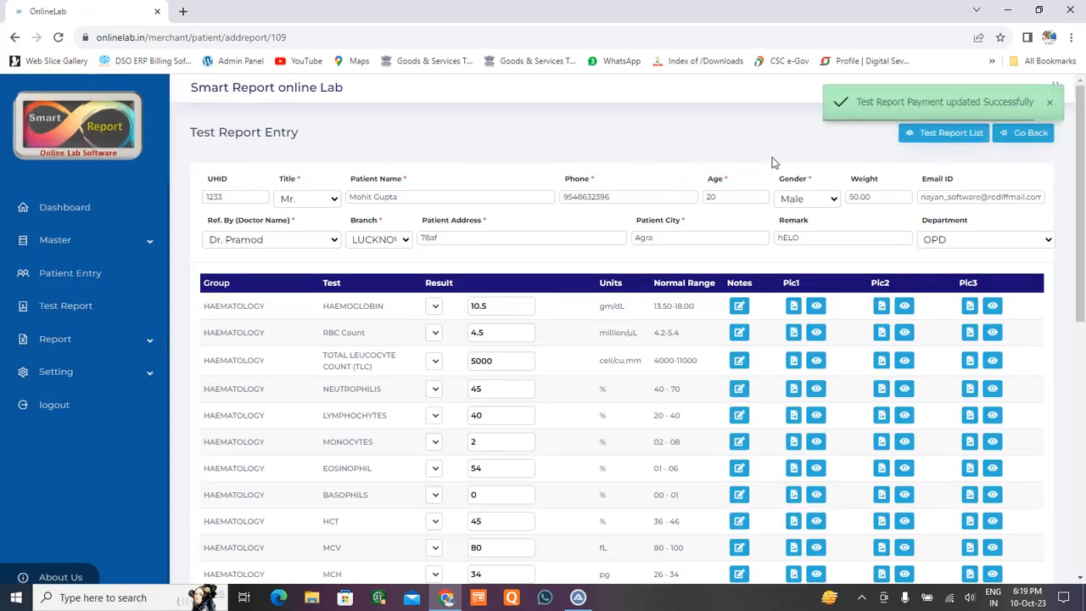
scroll(689, 538, "down", 5)
scroll(689, 538, "down", 2)
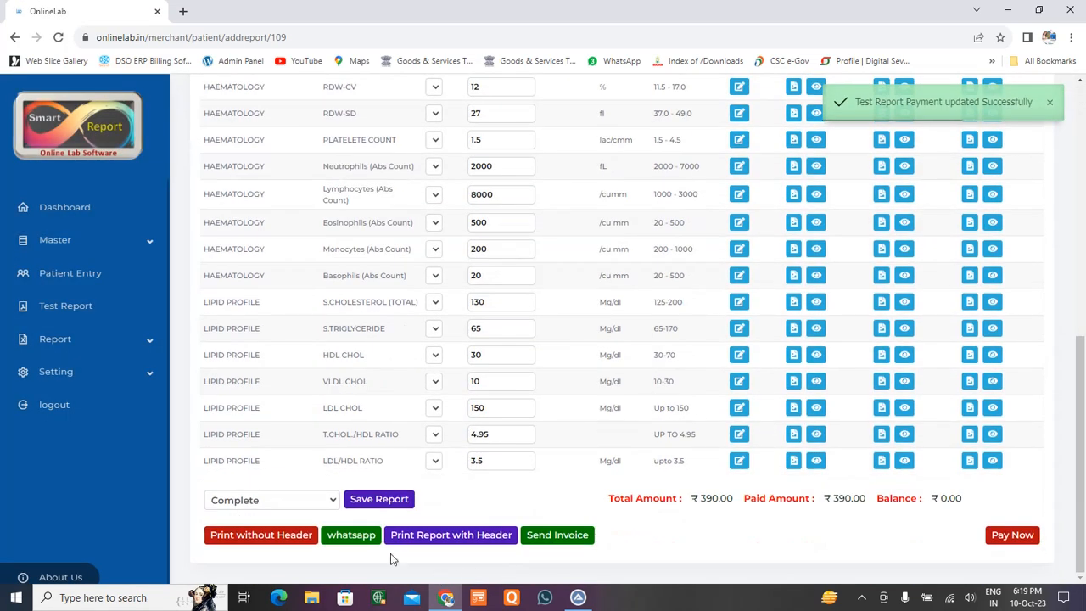
Print the HAEMATOLOGY results without header and look through the PDF.
left_click(254, 539)
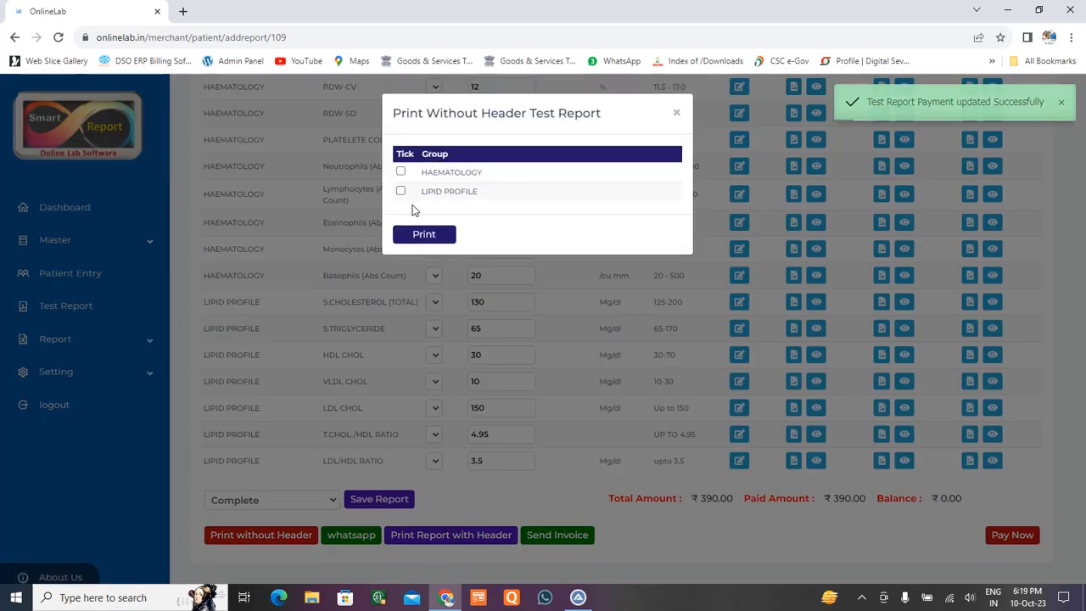
left_click(400, 173)
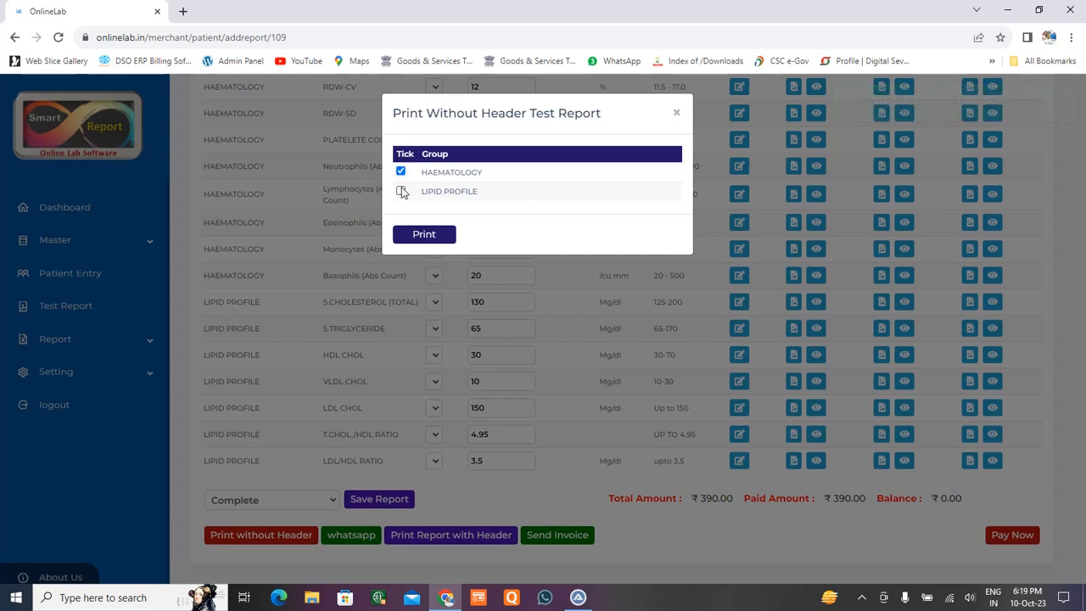
left_click(427, 236)
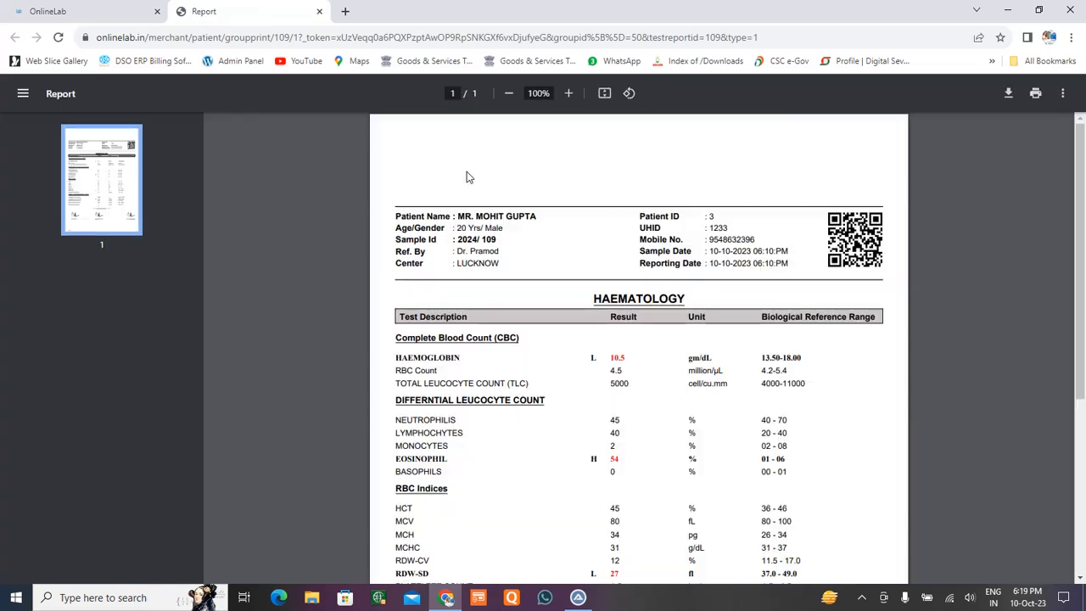
scroll(618, 308, "down", 4)
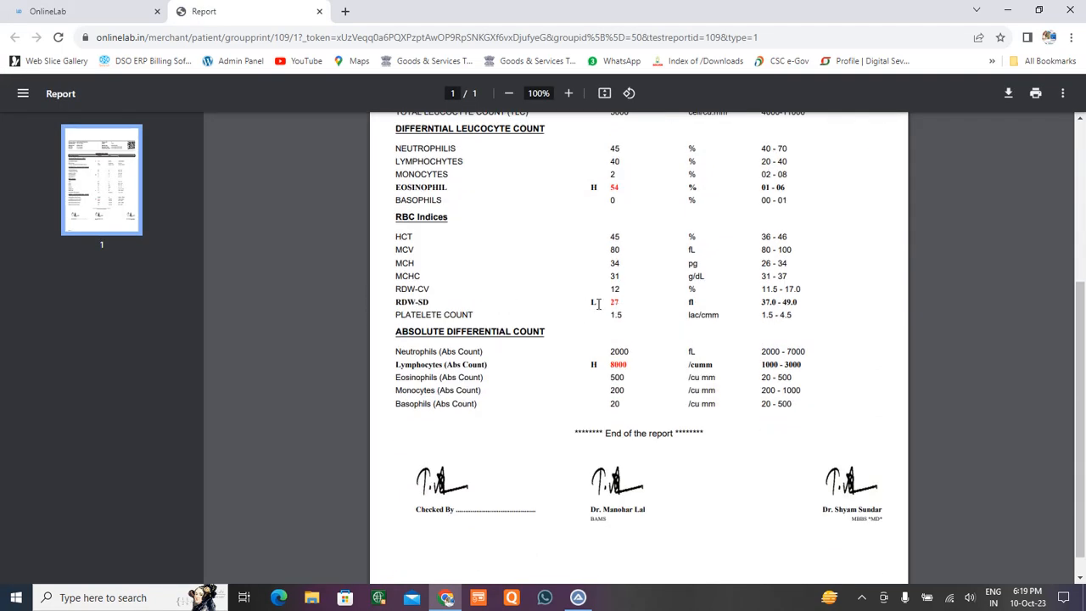
scroll(598, 303, "up", 1)
scroll(509, 298, "up", 3)
scroll(516, 298, "down", 4)
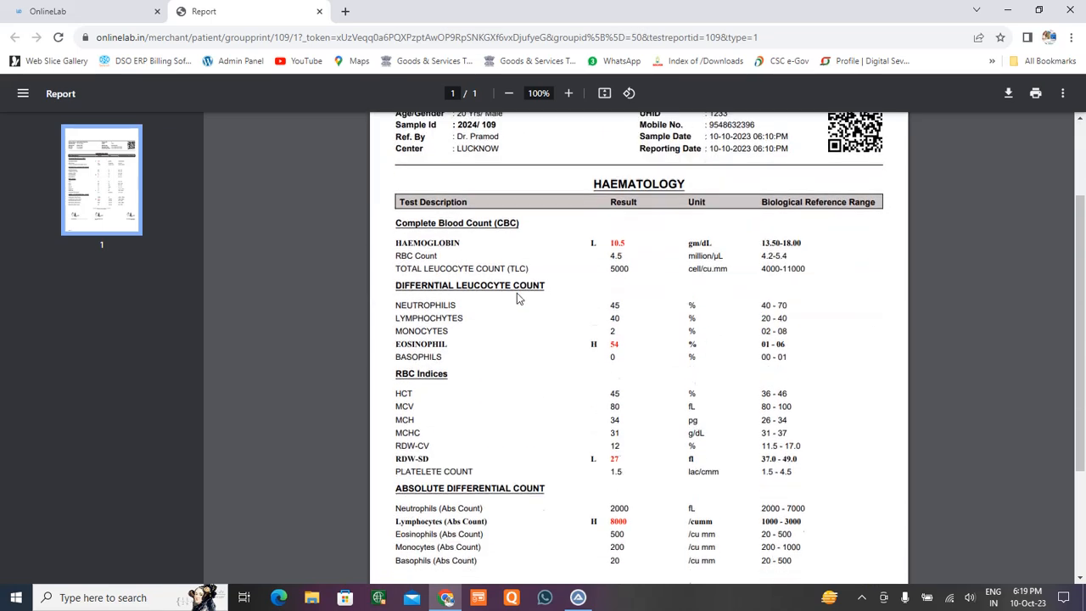
scroll(520, 331, "down", 1)
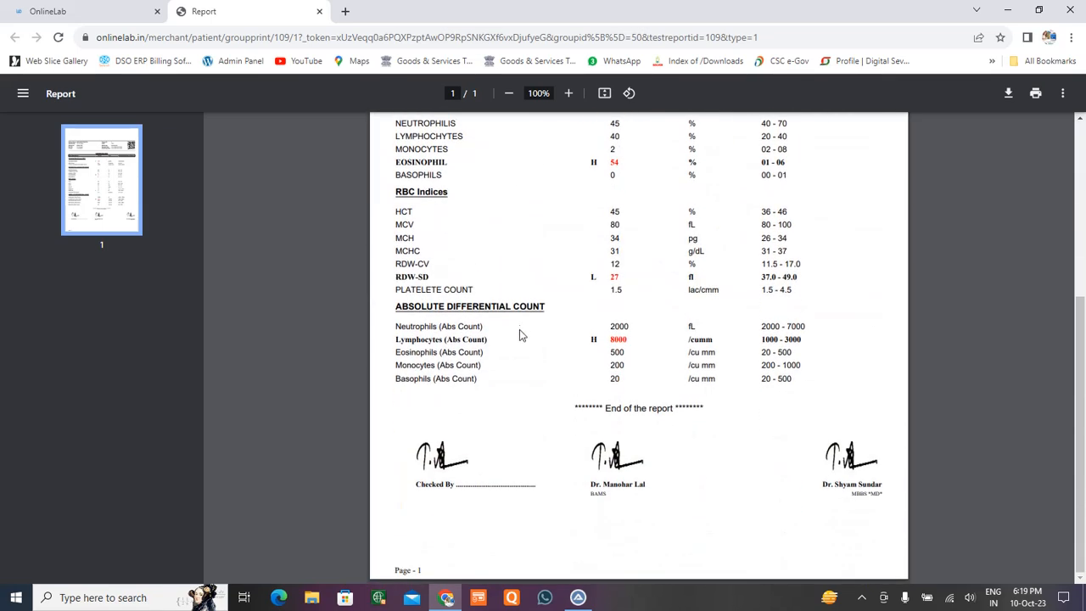
scroll(774, 475, "up", 5)
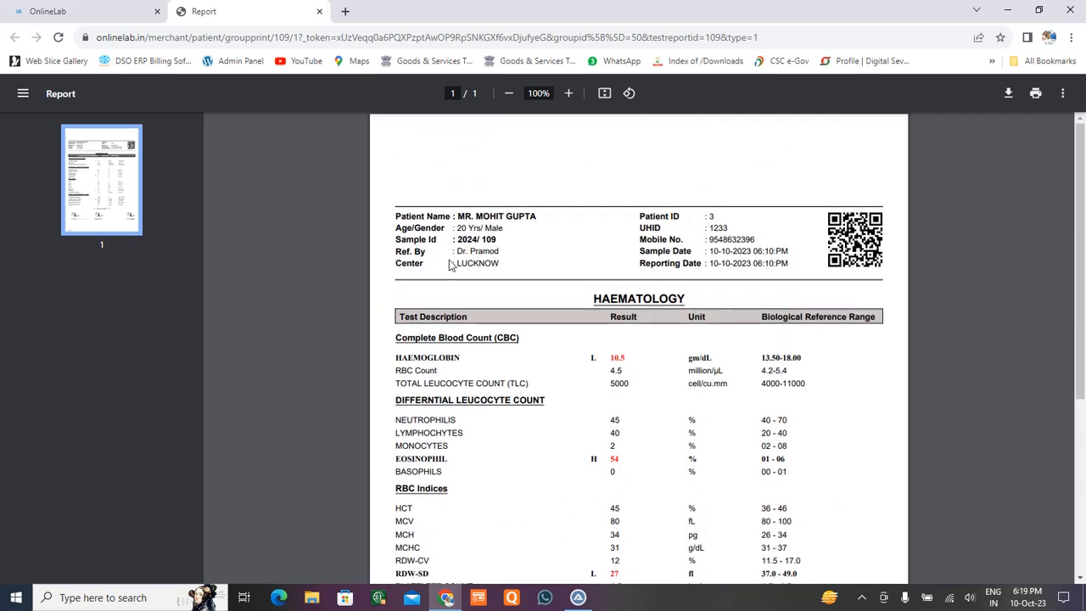
Highlight the Center LUCKNOW, UHID, mobile, sample id and Reporting Date values in the PDF.
left_click_drag(457, 263, 550, 265)
left_click_drag(705, 227, 601, 269)
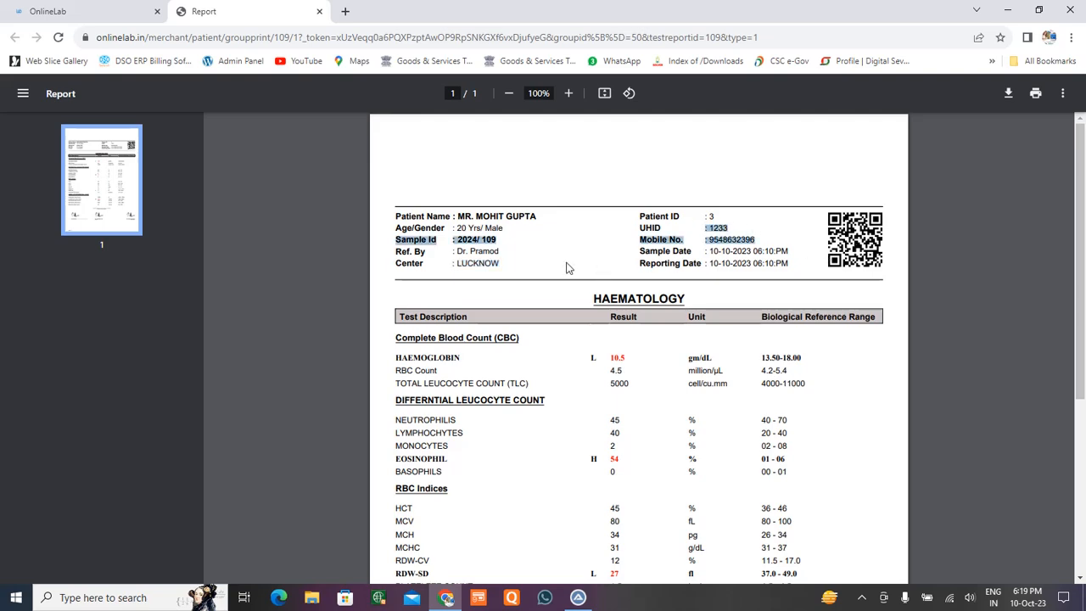
left_click_drag(703, 263, 810, 264)
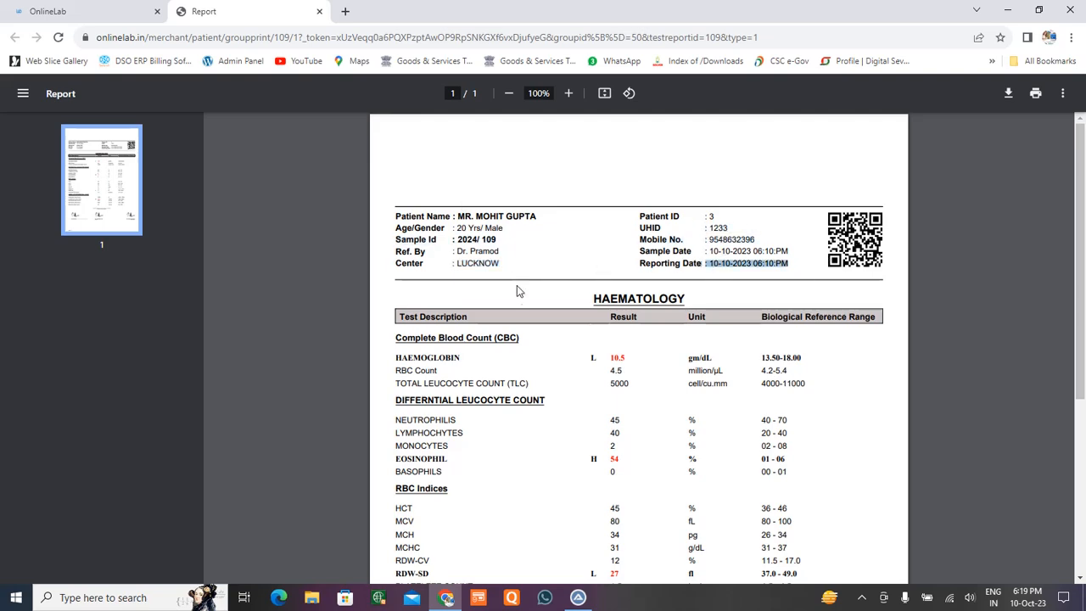
scroll(519, 287, "down", 4)
scroll(521, 312, "up", 4)
Swap HAEMATOLOGY for LIPID PROFILE, print it without header, review and close the PDF.
left_click(320, 13)
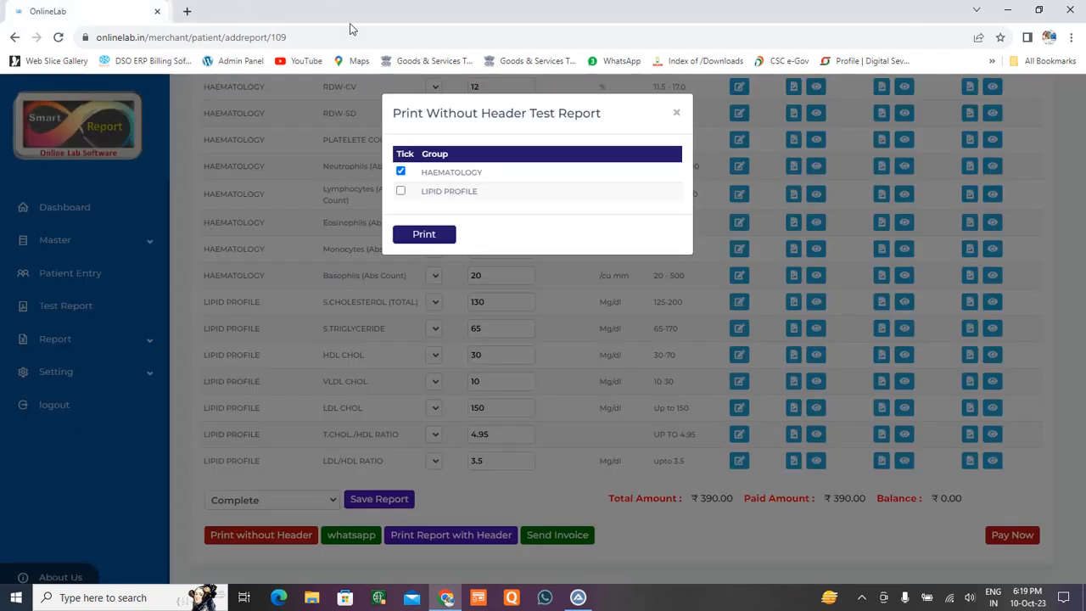
left_click(401, 172)
left_click(400, 191)
left_click(424, 235)
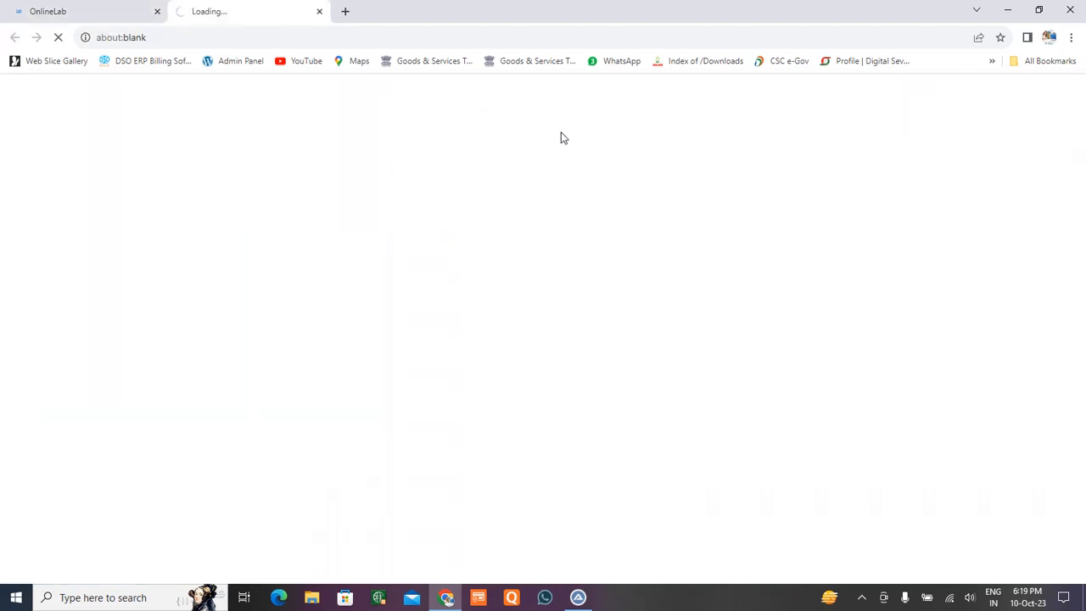
scroll(618, 292, "down", 2)
scroll(617, 295, "down", 1)
scroll(717, 320, "up", 3)
scroll(717, 320, "down", 3)
scroll(675, 278, "down", 1)
scroll(658, 353, "up", 5)
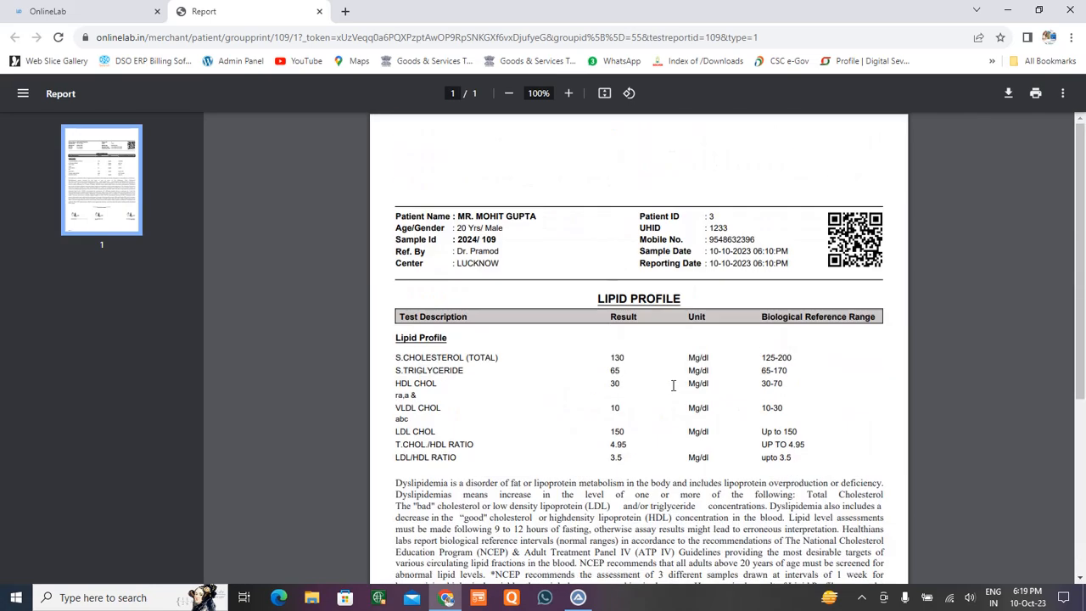
left_click(319, 11)
Print HAEMATOLOGY with the letterhead, review the PDF, then close it and the dialog.
left_click(680, 113)
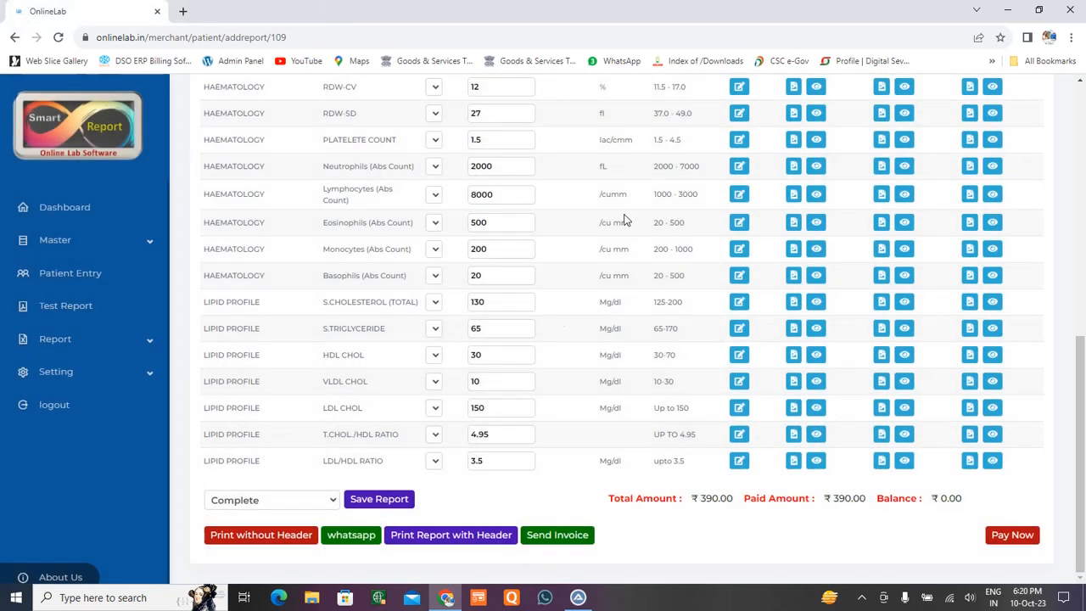
left_click(465, 537)
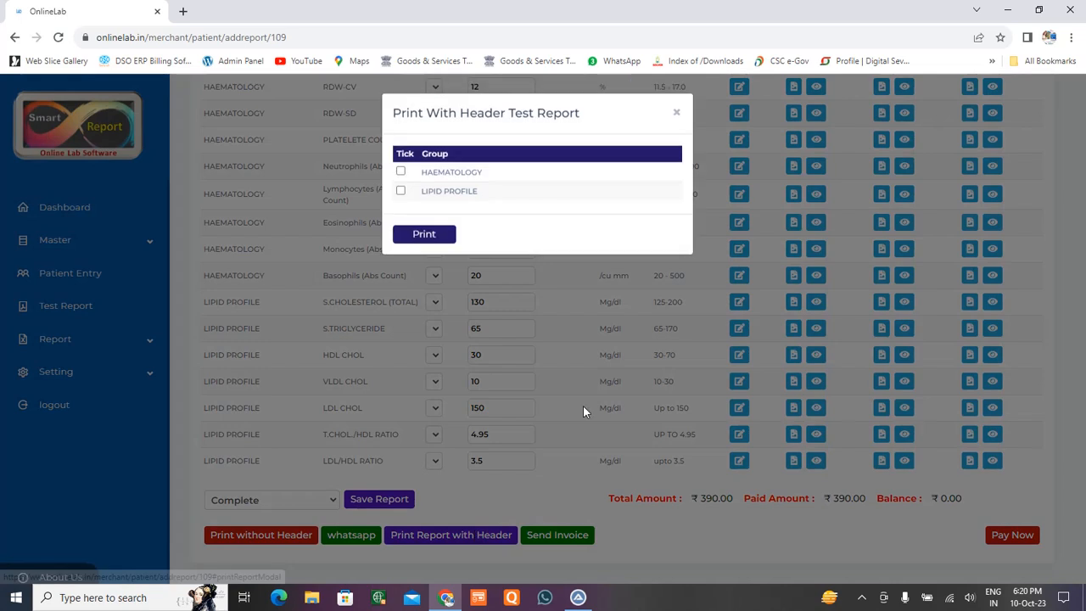
left_click(401, 172)
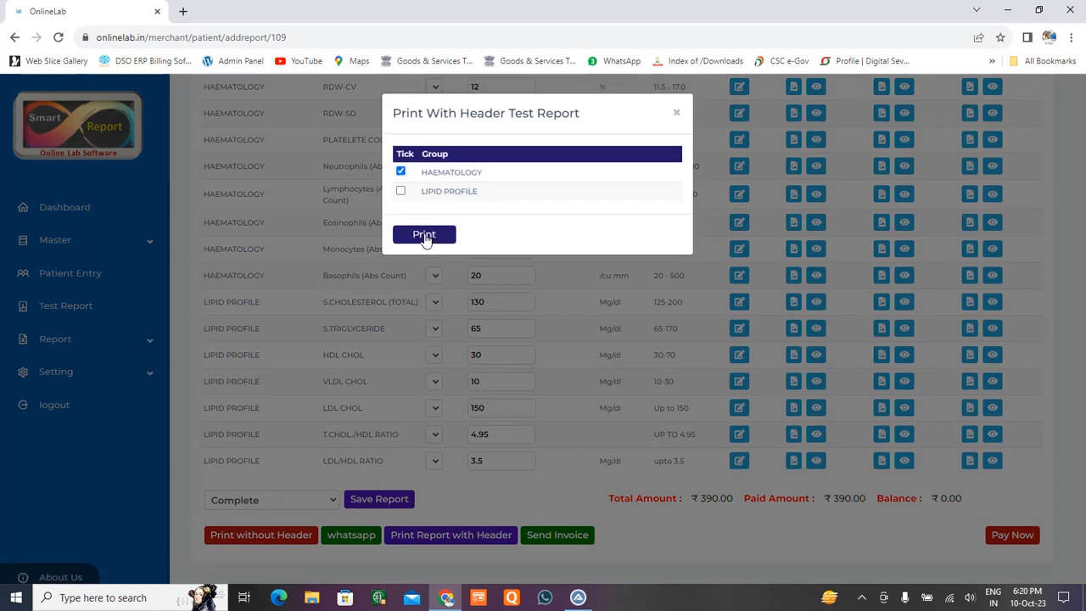
left_click(426, 234)
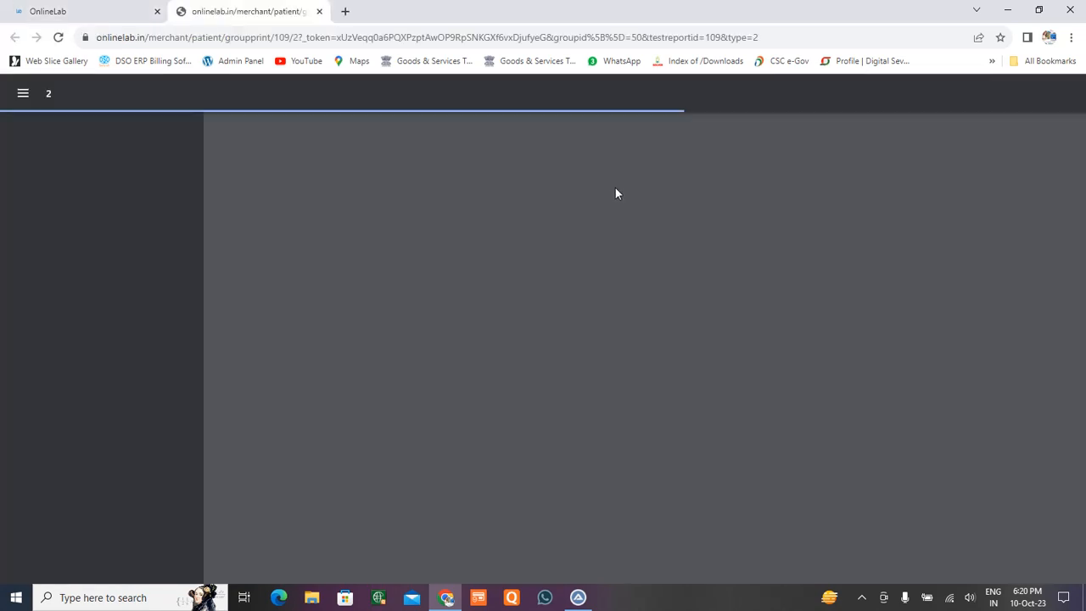
scroll(650, 291, "down", 2)
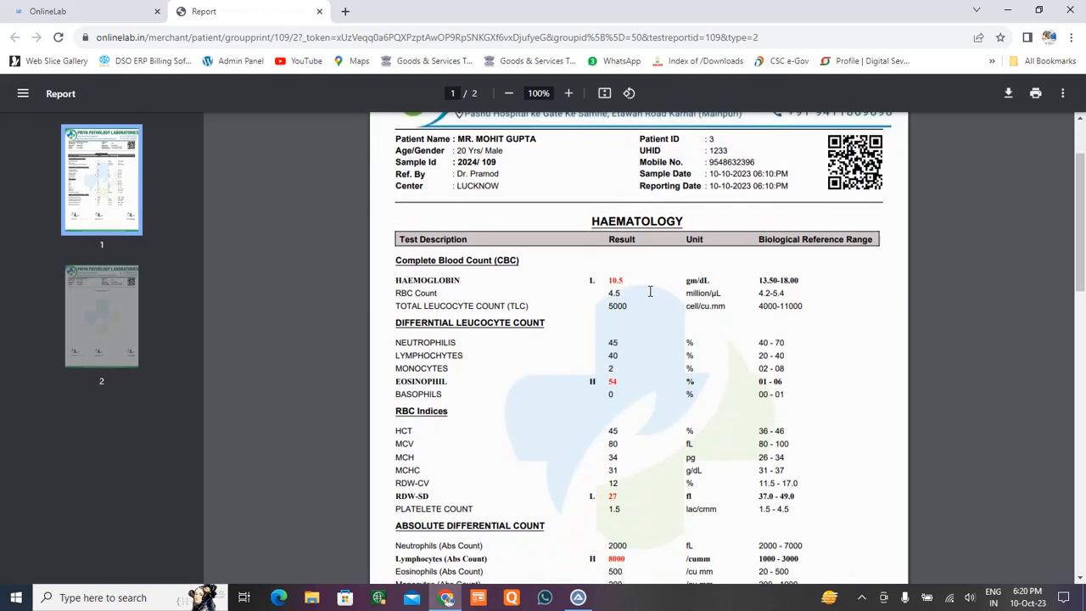
scroll(648, 288, "up", 2)
scroll(645, 254, "down", 7)
scroll(666, 403, "down", 3)
scroll(667, 405, "up", 10)
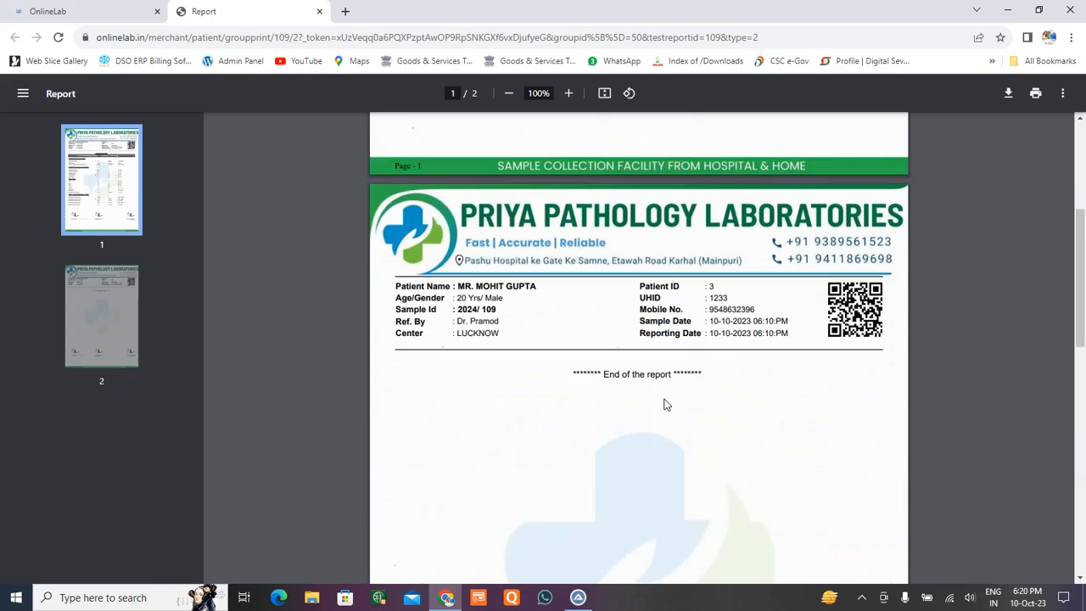
left_click(319, 12)
left_click(676, 113)
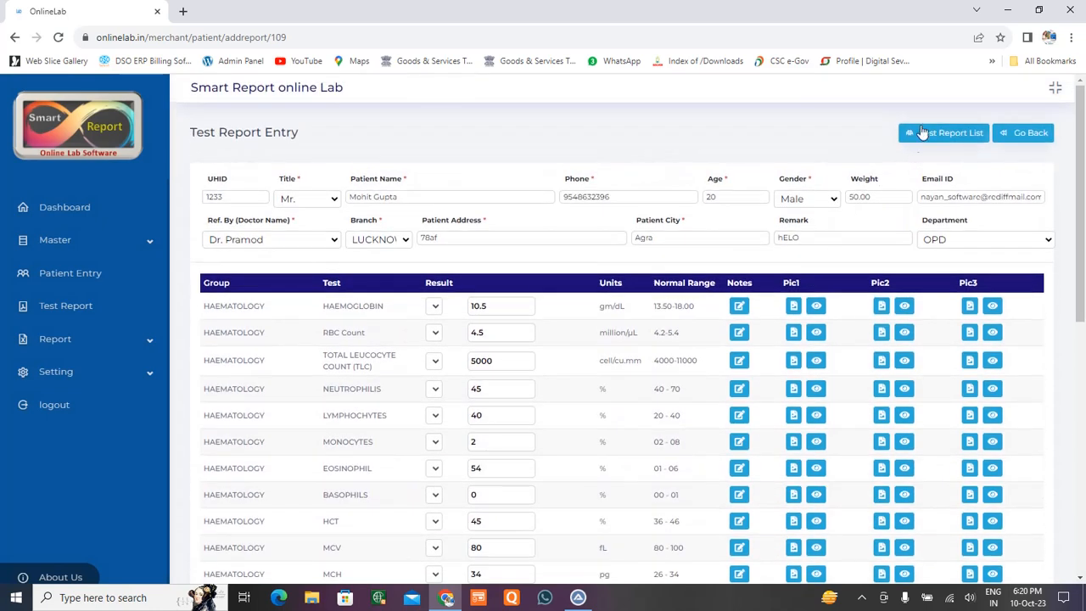
Return to the dashboard showing 15 total reports, 11 complete, 5,700.00 monthly income.
left_click(1034, 134)
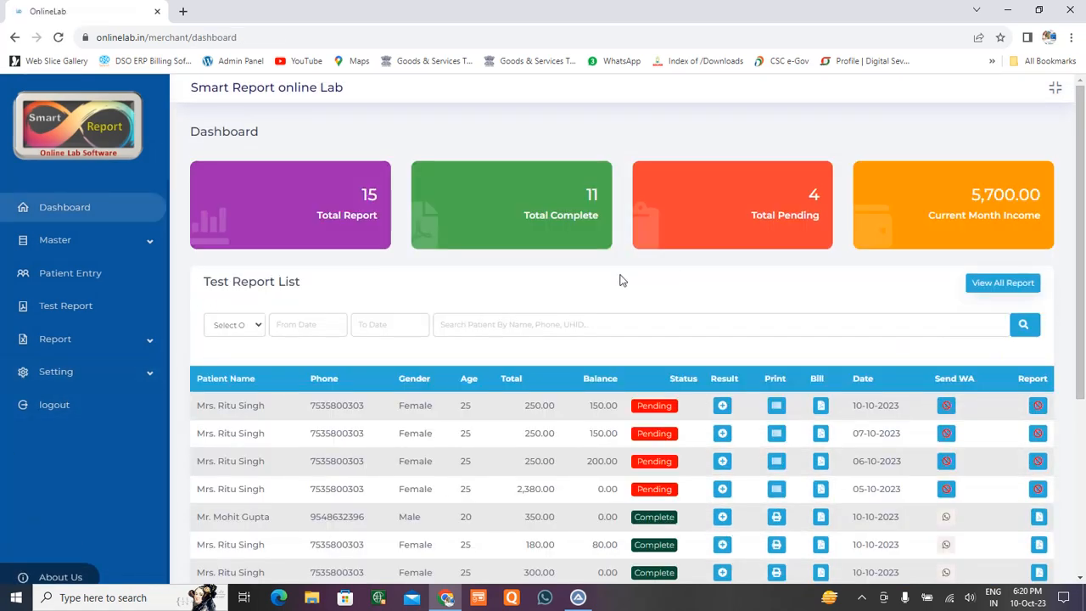
left_click_drag(1080, 200, 1083, 384)
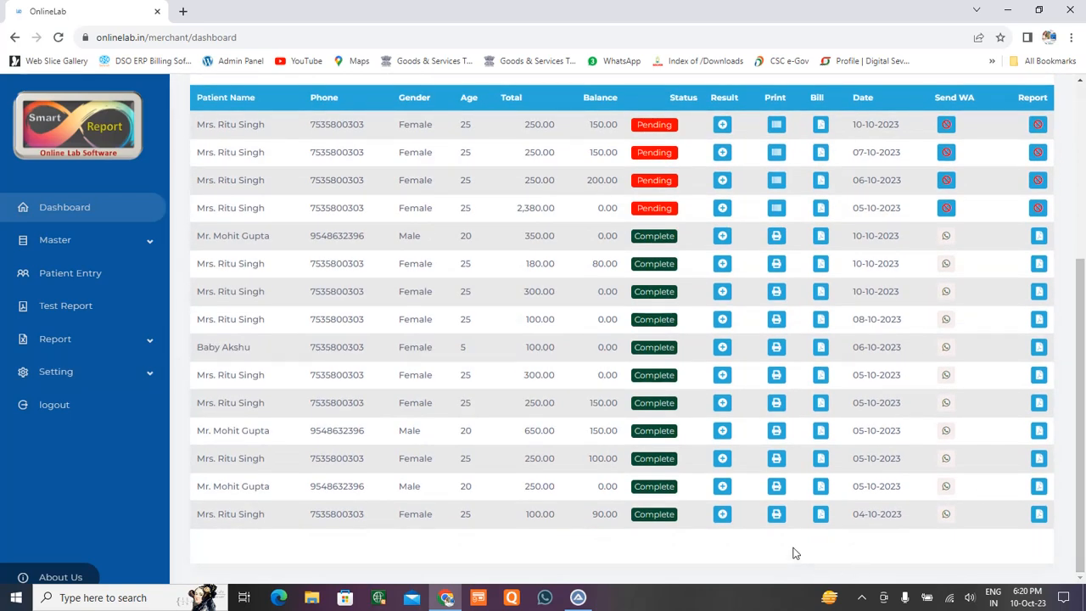
scroll(381, 249, "up", 4)
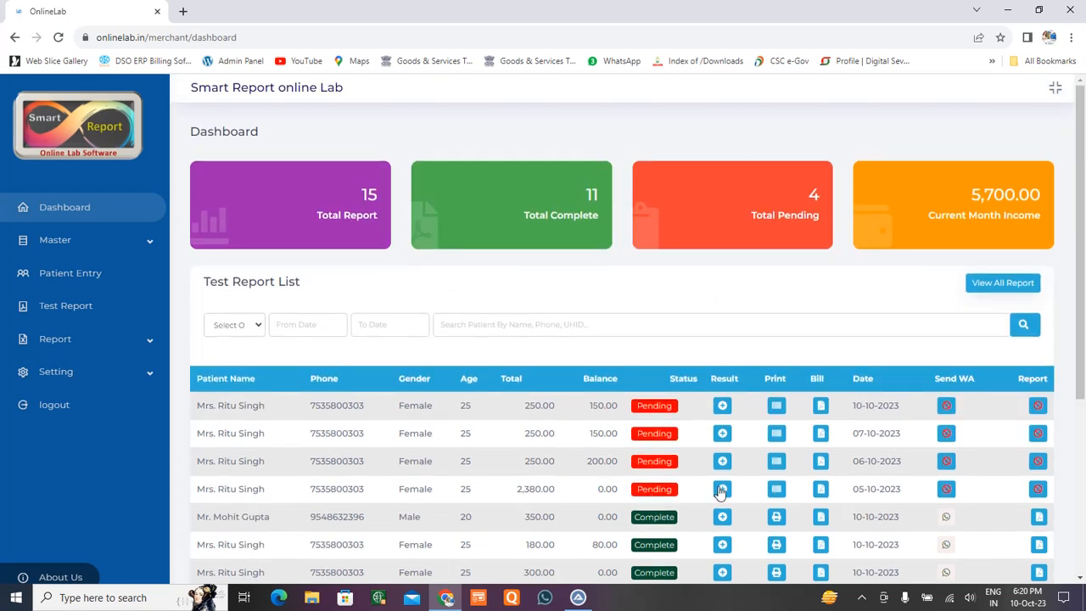
scroll(719, 492, "down", 3)
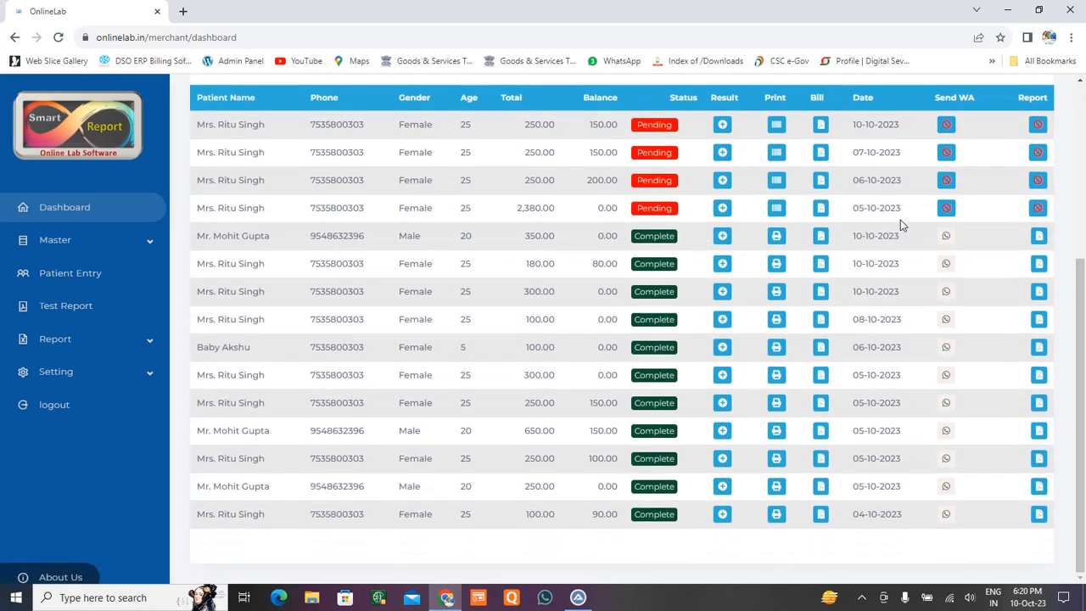
View and close the printout of the completed ₹350 report dated 10-10-2023, then open its bill.
left_click(775, 238)
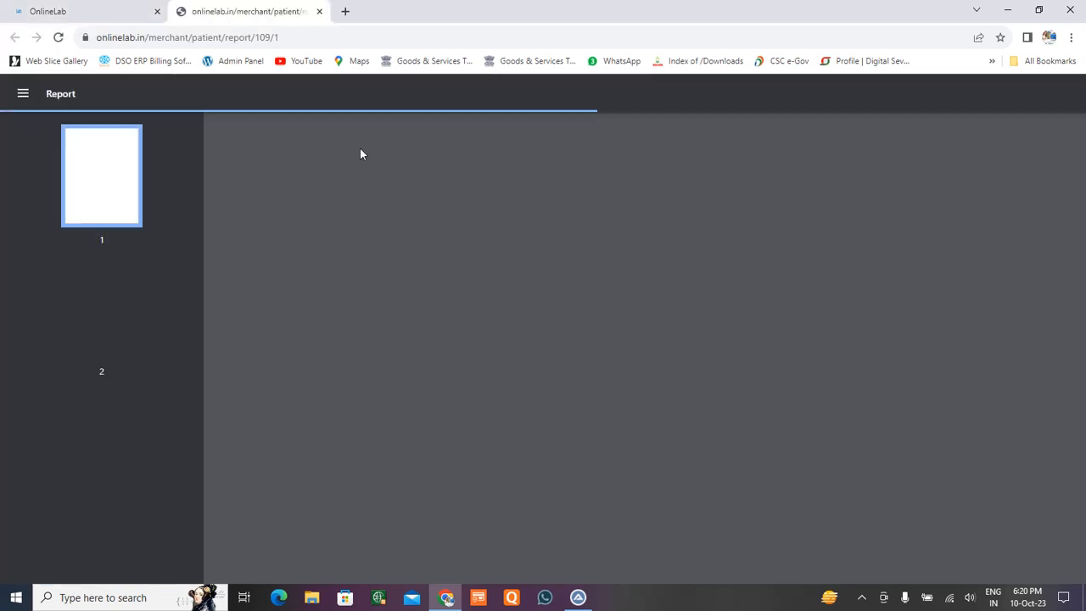
scroll(617, 330, "down", 5)
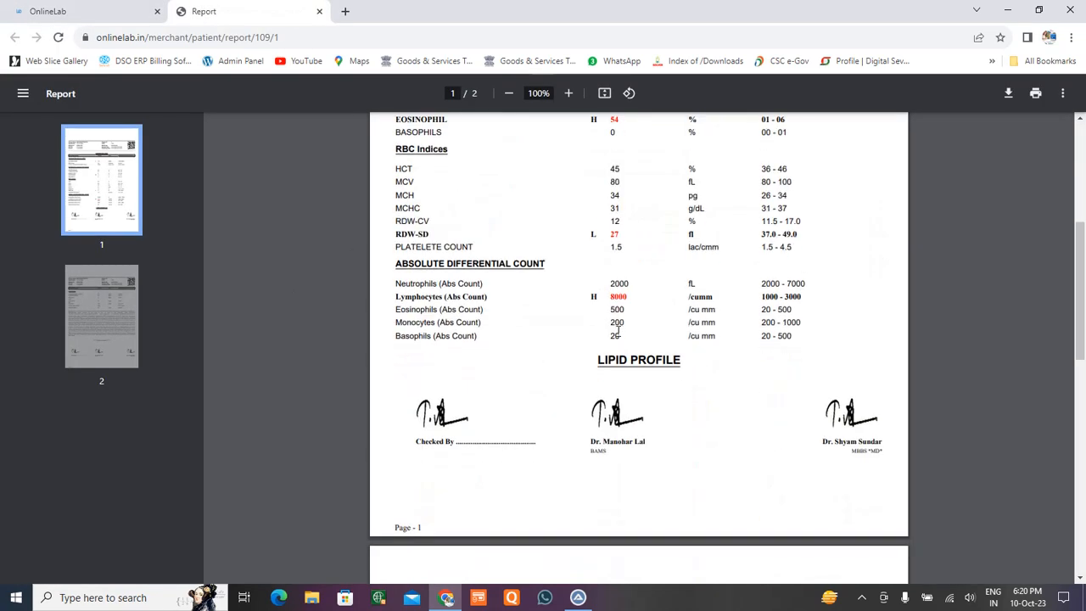
scroll(617, 331, "down", 9)
scroll(618, 334, "up", 15)
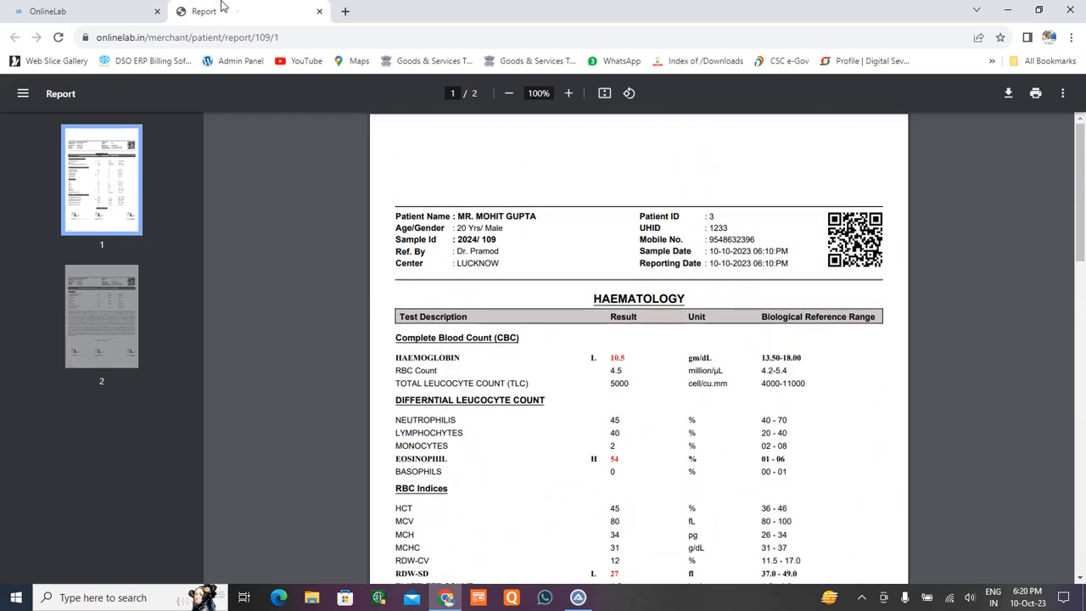
left_click(319, 11)
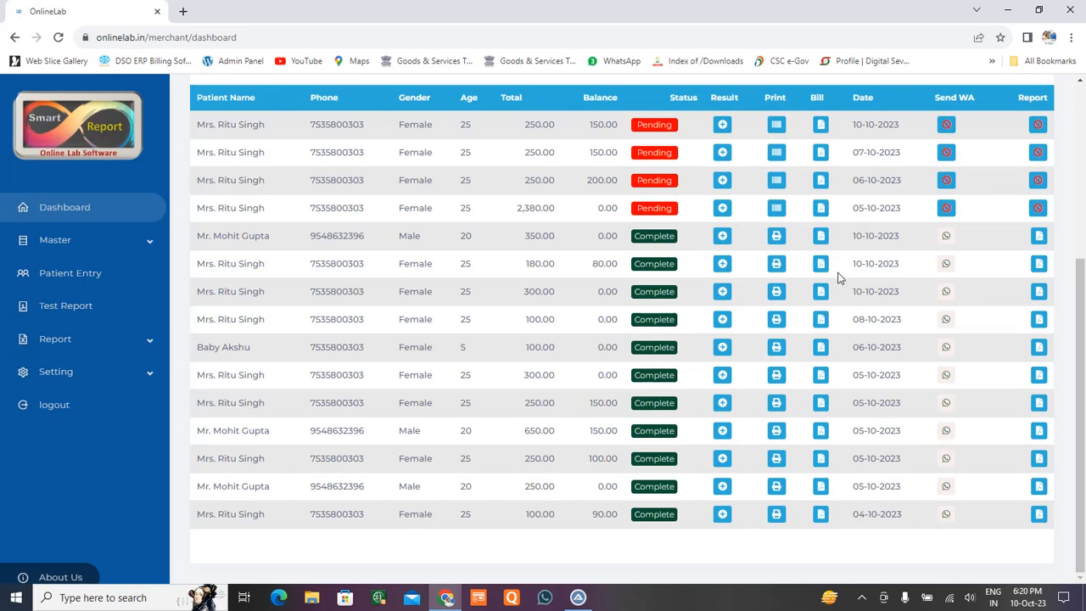
left_click(826, 247)
scroll(690, 438, "up", 4)
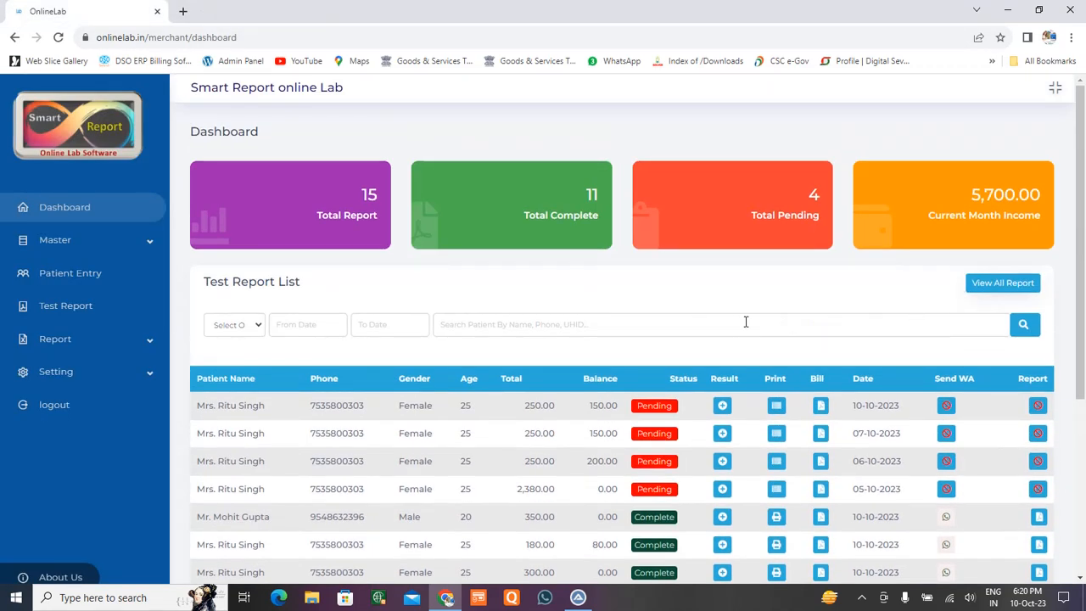
Search the dashboard report list by the patient's phone number.
left_click(731, 323)
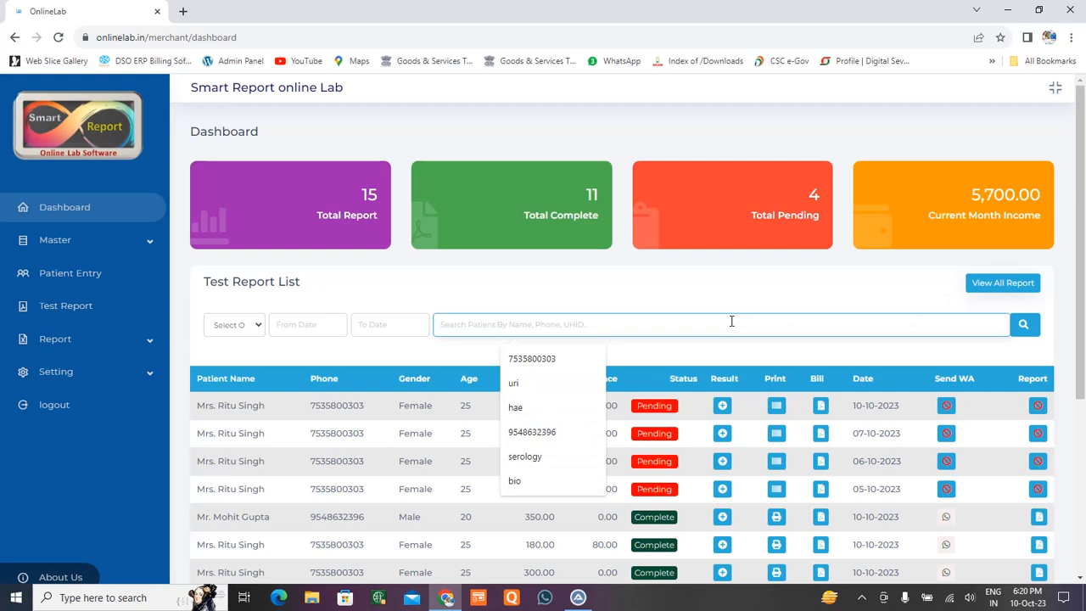
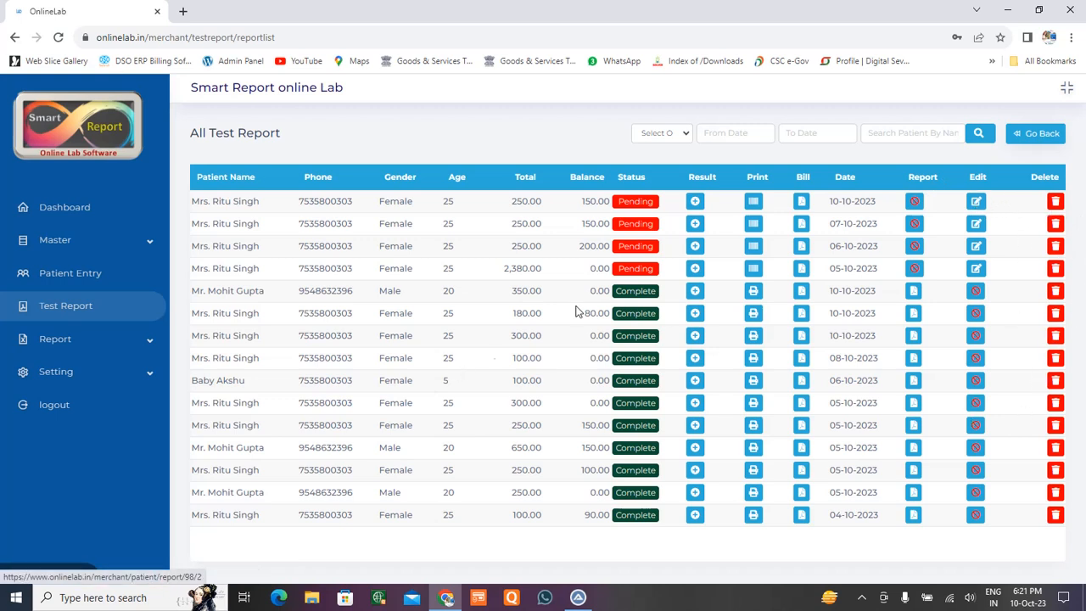
left_click(68, 339)
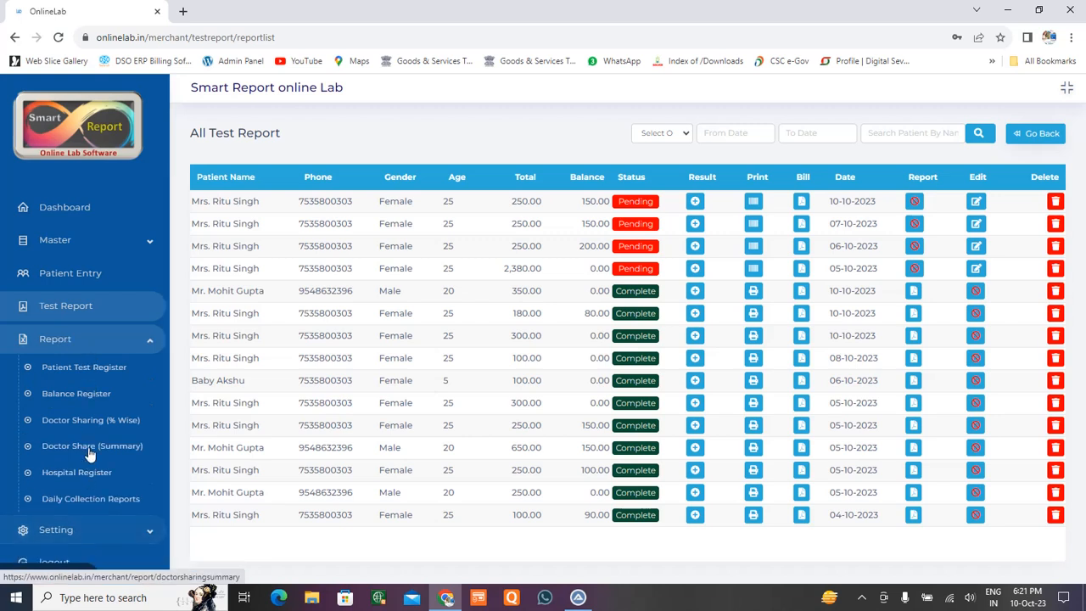
left_click(105, 344)
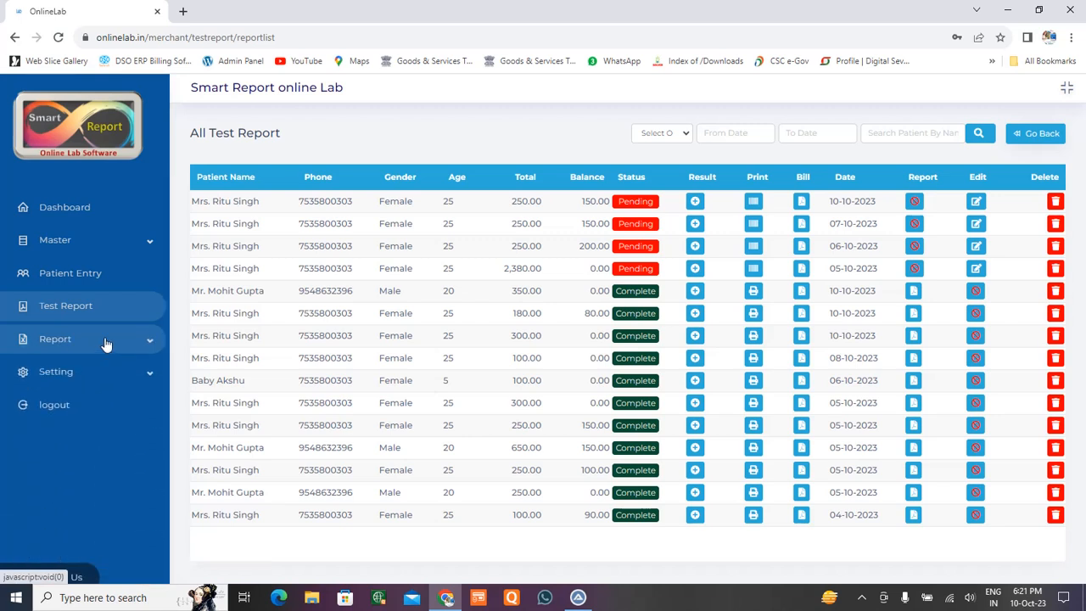
left_click(118, 338)
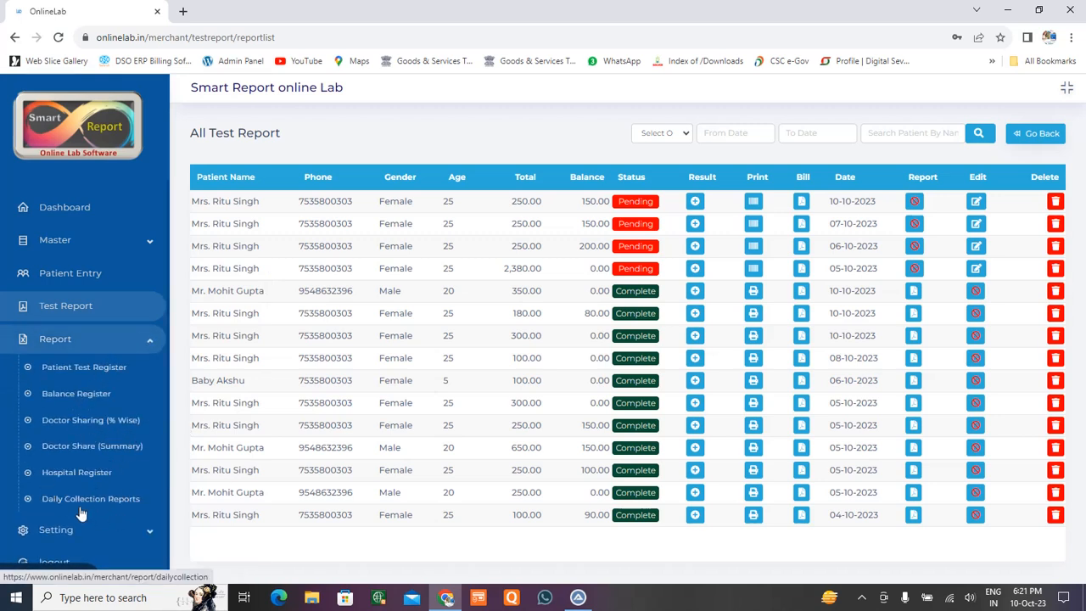
left_click(94, 340)
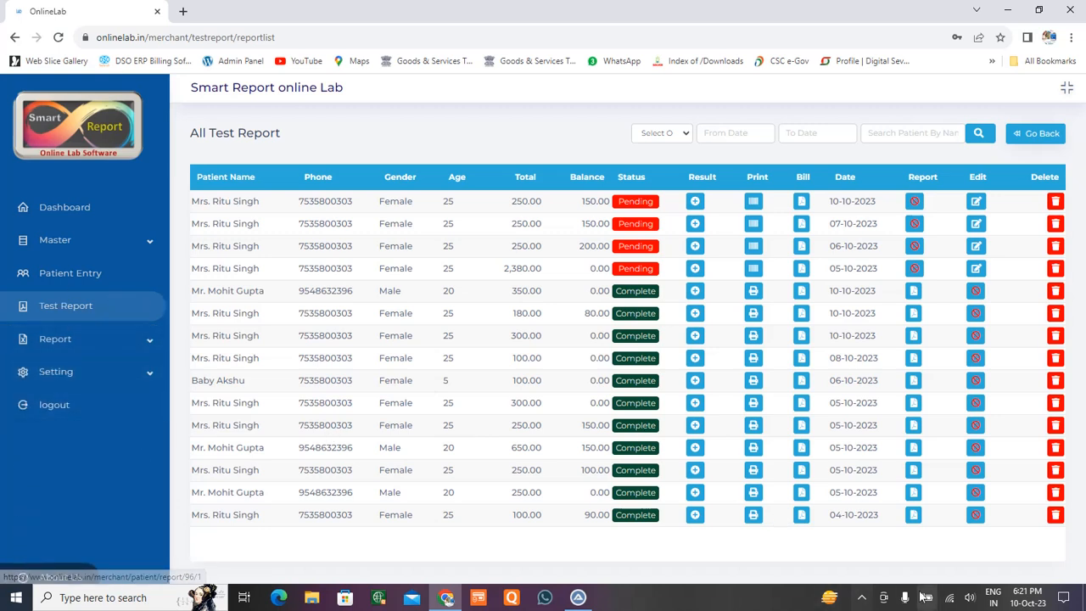
left_click(862, 599)
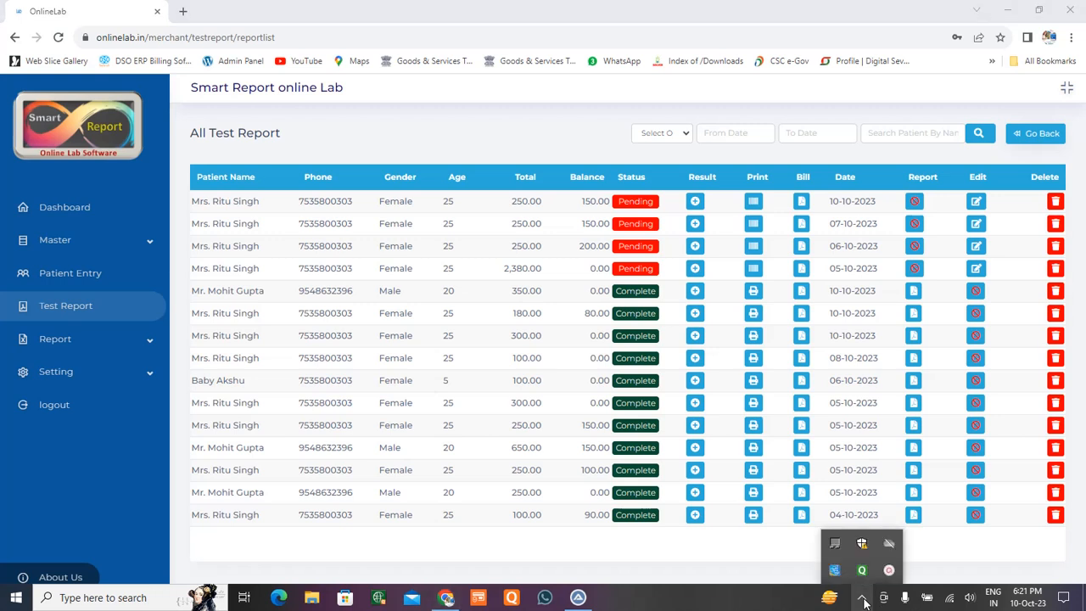
left_click(766, 604)
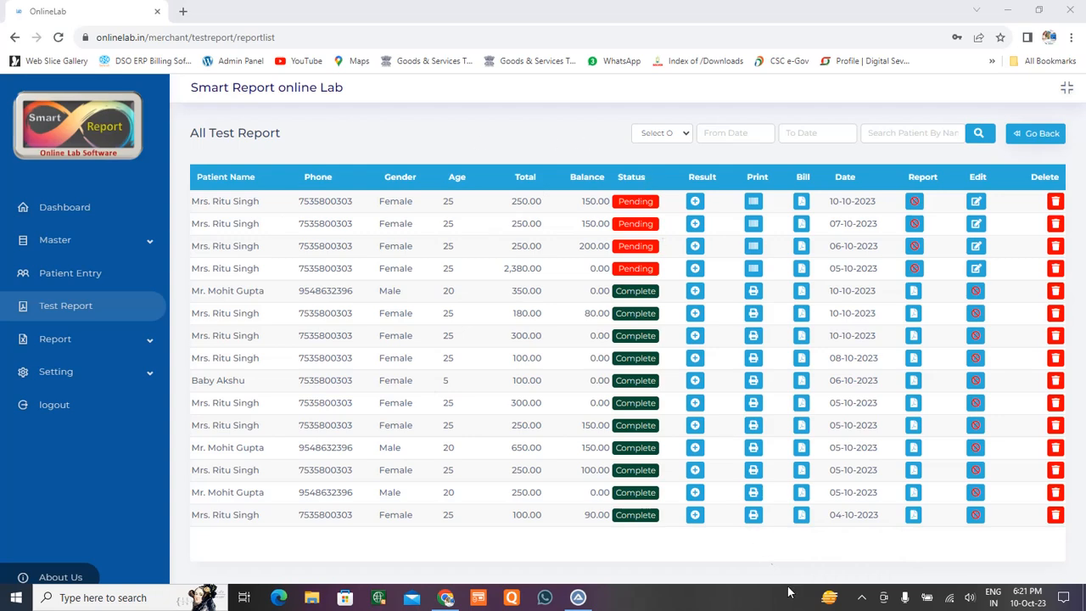
left_click(862, 597)
left_click(889, 569)
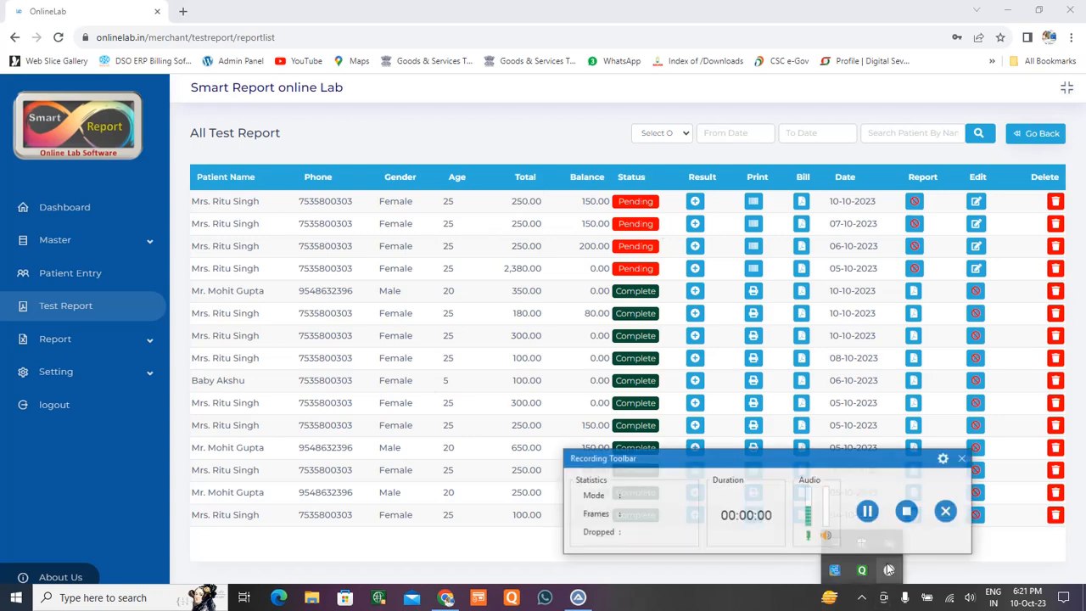